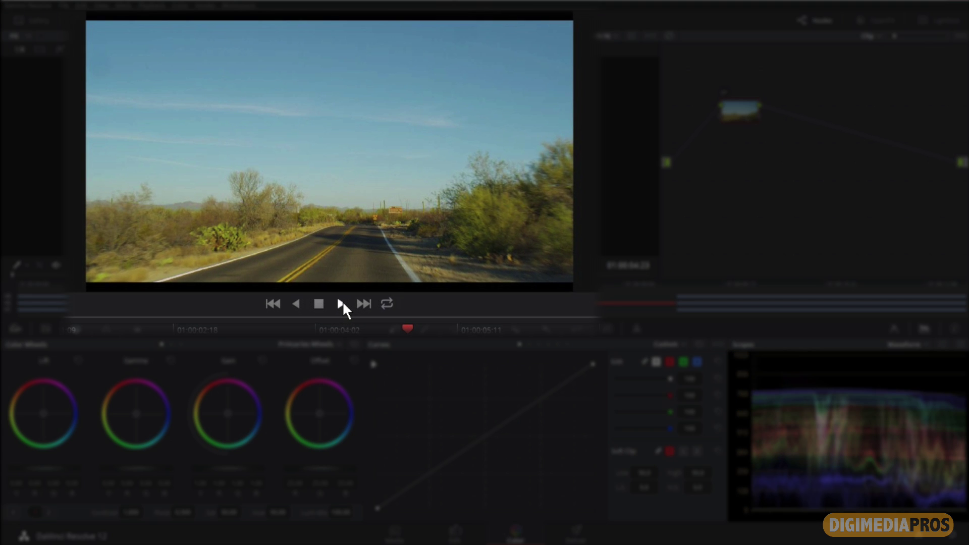
Preview the shots, hide the lens flare and sky tracks, and return to the first frame of the road clip on V2
left_click(341, 302)
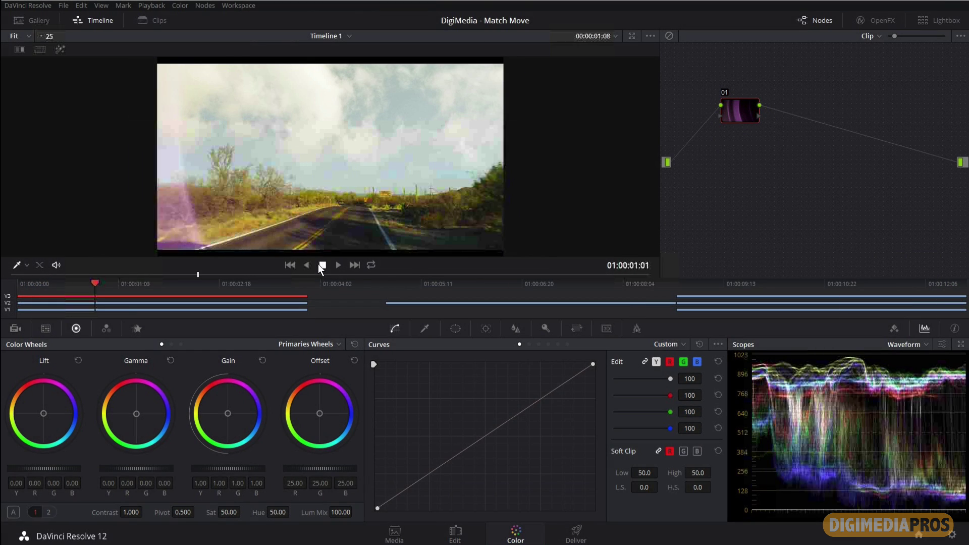
left_click(9, 303)
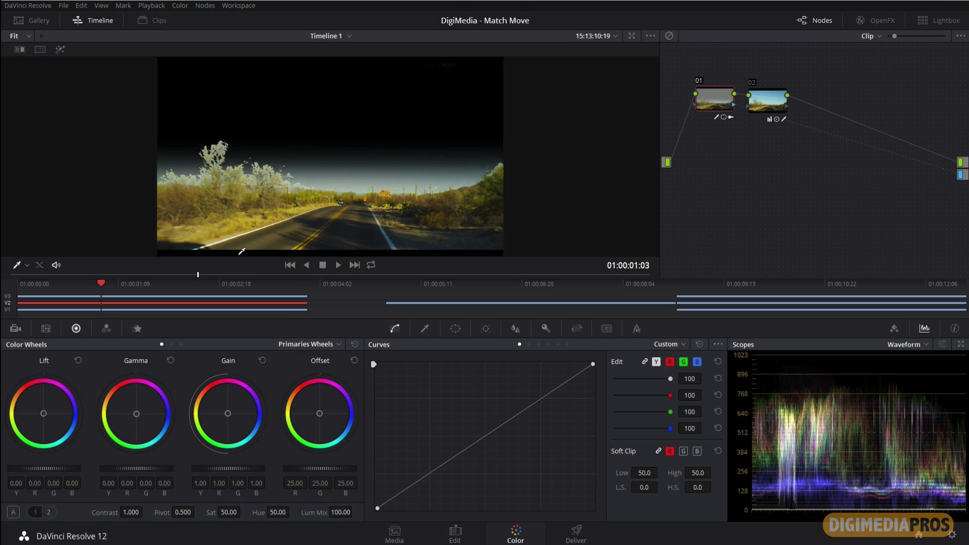
left_click_drag(189, 271, 13, 264)
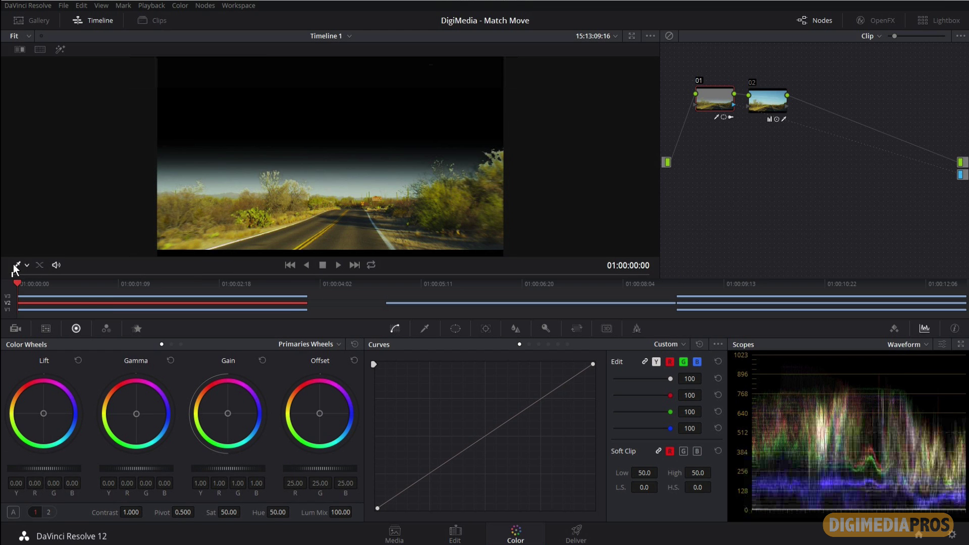
Play the beginning of the isolated west-road clip on the Edit page and return to the start of the timeline
left_click(454, 537)
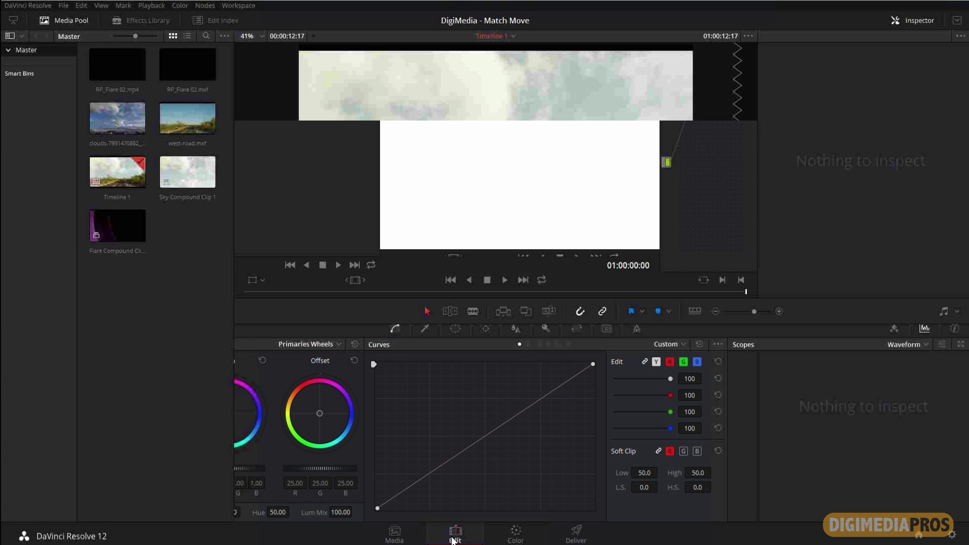
key("space")
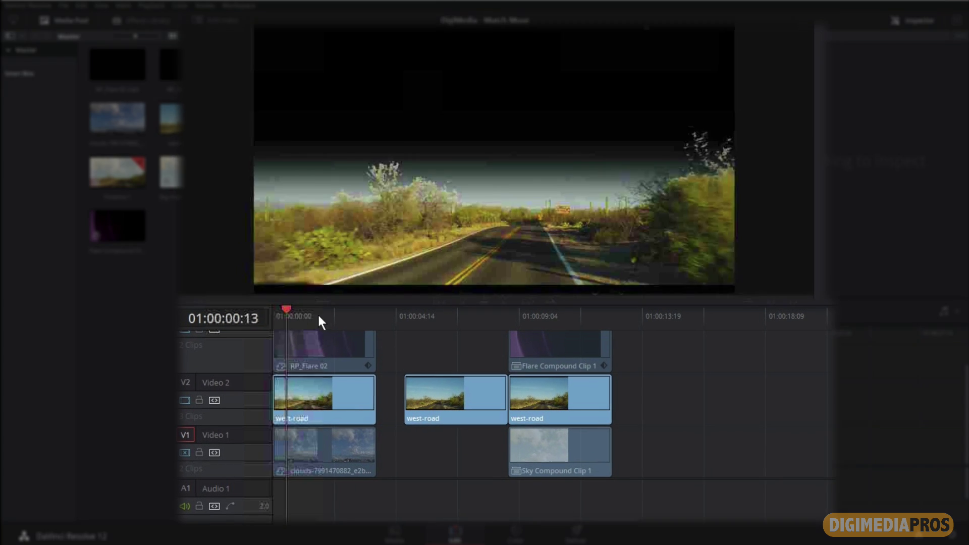
key("space")
key("Home")
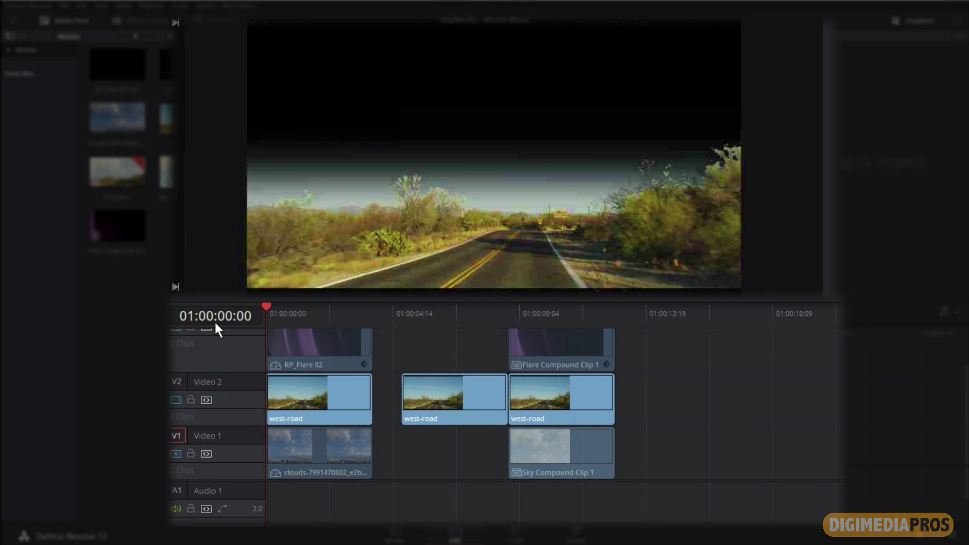
Select the clouds clip below the first west-road clip and enable the Video 1 track
left_click(318, 399)
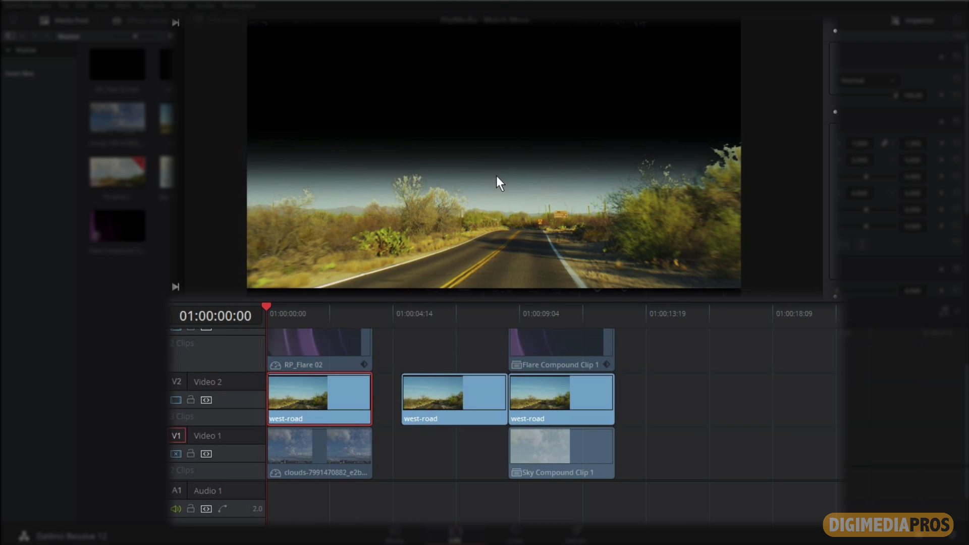
left_click(299, 448)
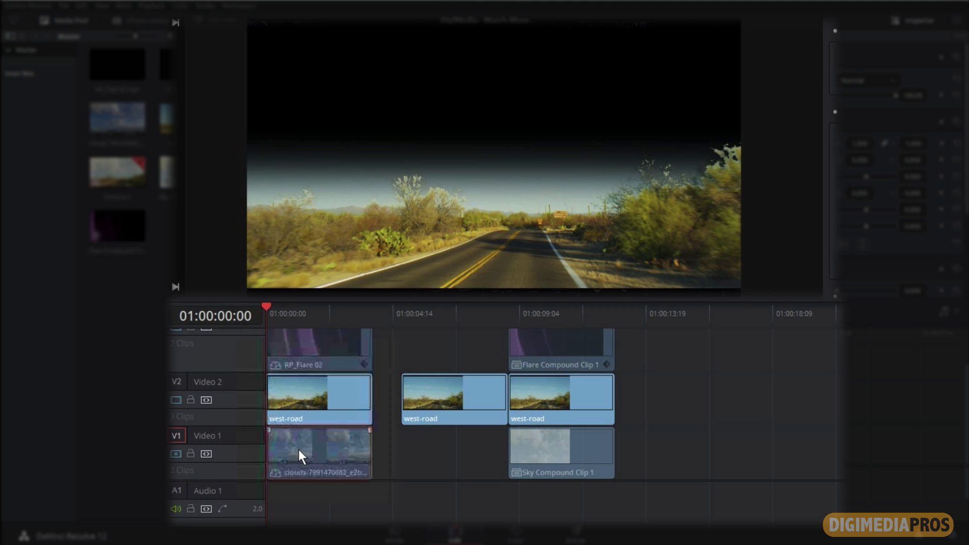
left_click(176, 454)
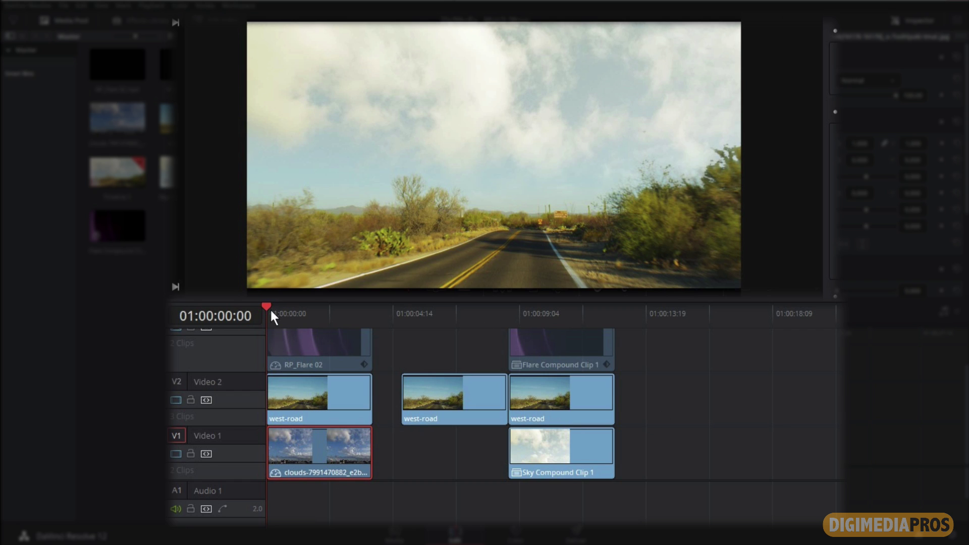
Scrub and play the road and sky composite to examine how the clouds move against the road, ending at the timeline start
left_click_drag(307, 308, 201, 307)
key("space")
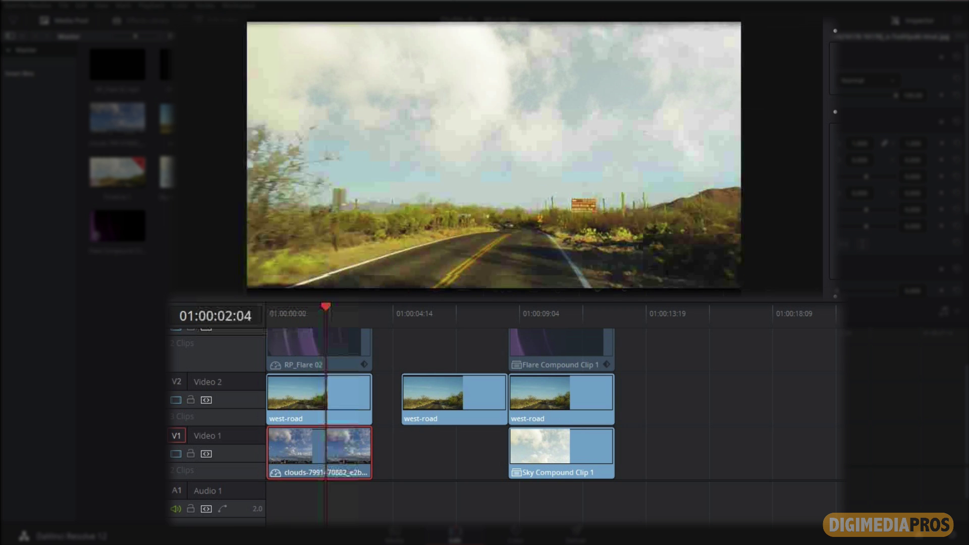
left_click_drag(383, 307, 229, 316)
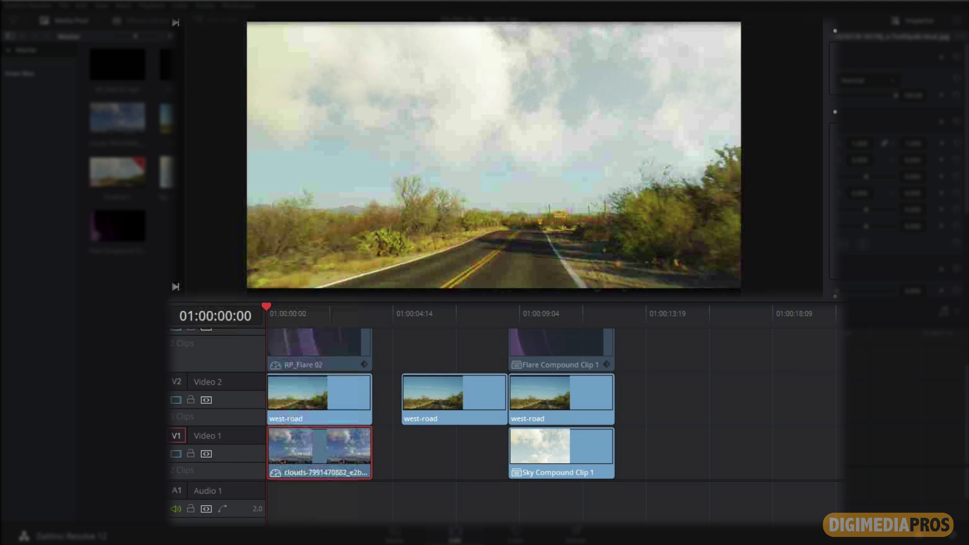
key("space")
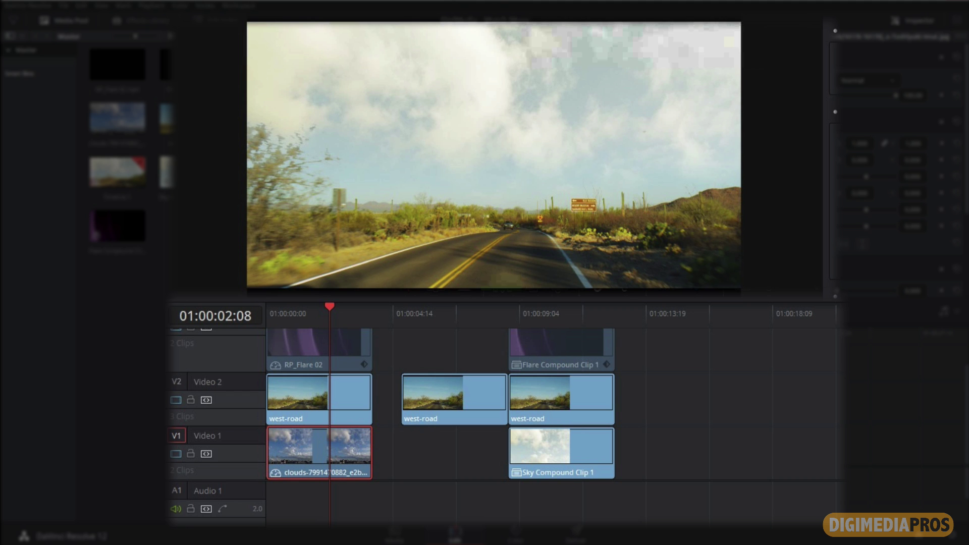
key("Home")
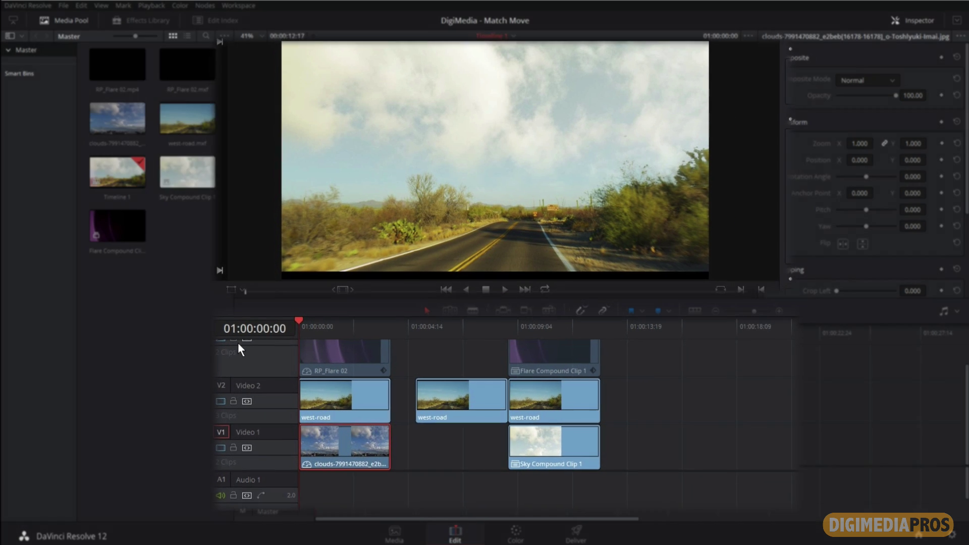
Open the Tracker for the road clip on the Color page and go to the clip's first frame
left_click(514, 534)
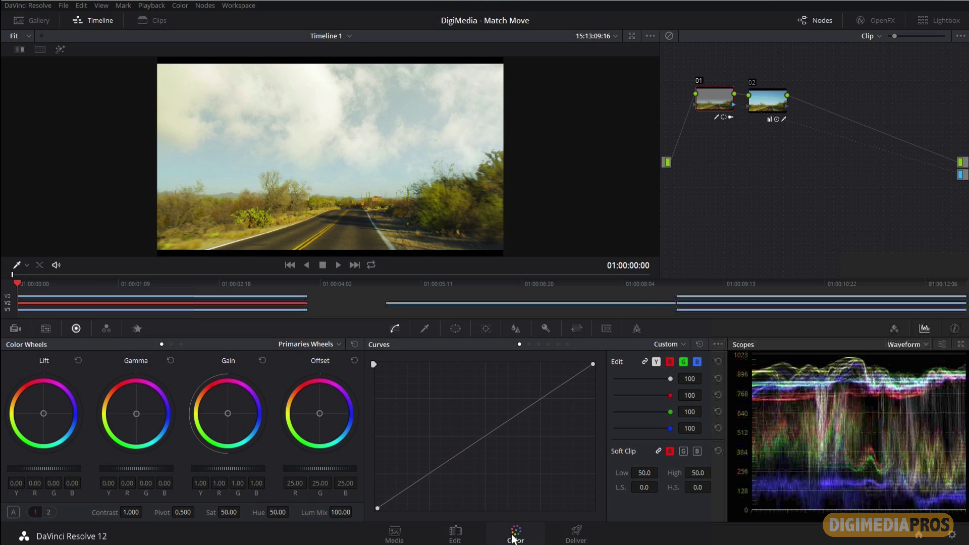
key("space")
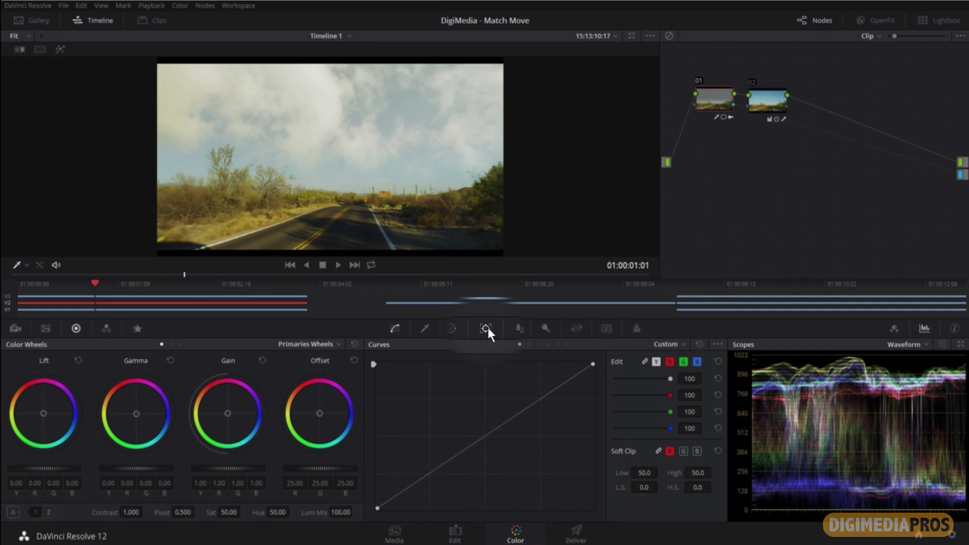
left_click(486, 328)
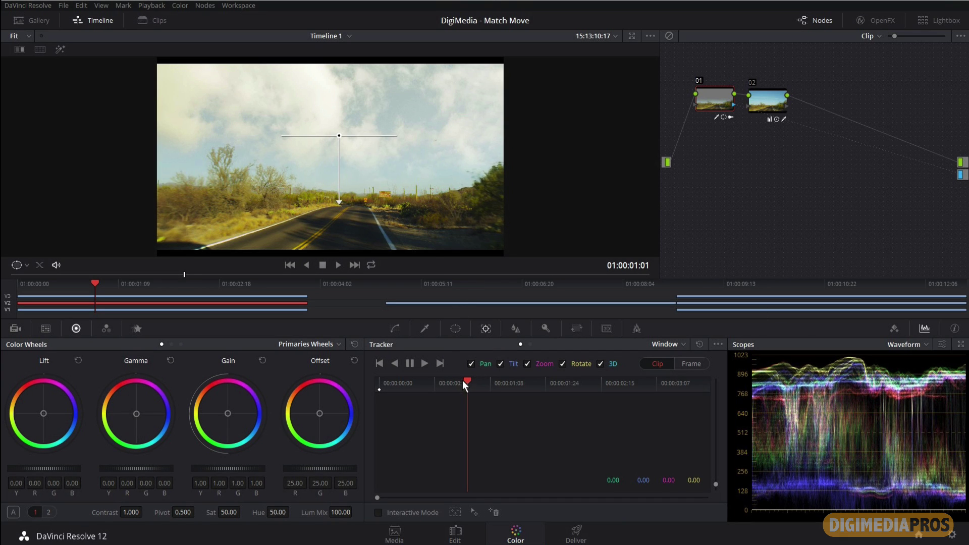
left_click_drag(464, 382, 462, 382)
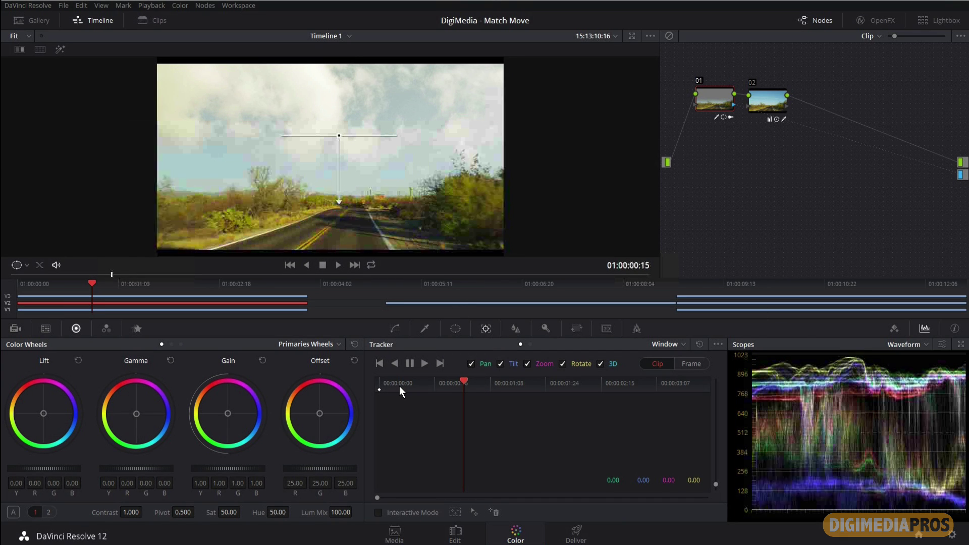
left_click(380, 387)
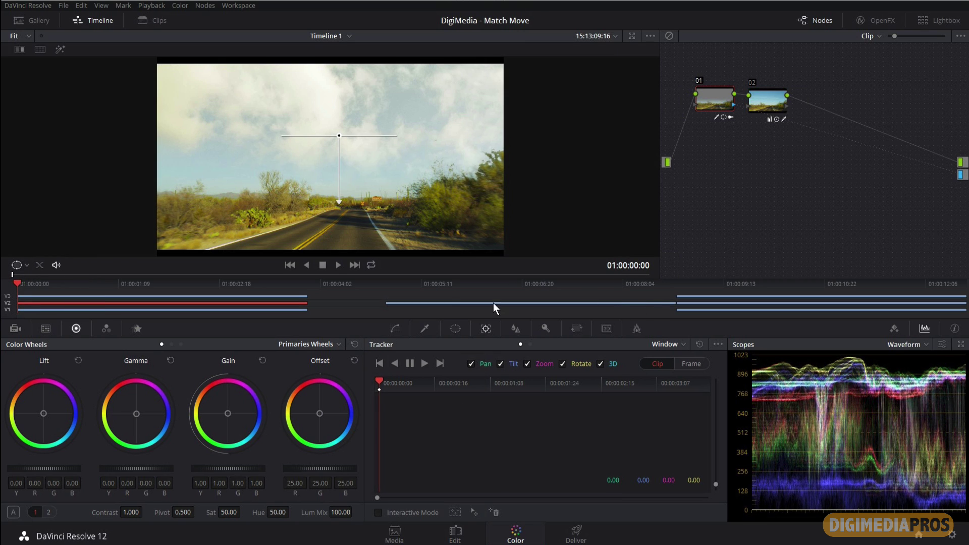
Add a circular window and place it over the bushes on the right side of the road
left_click(456, 326)
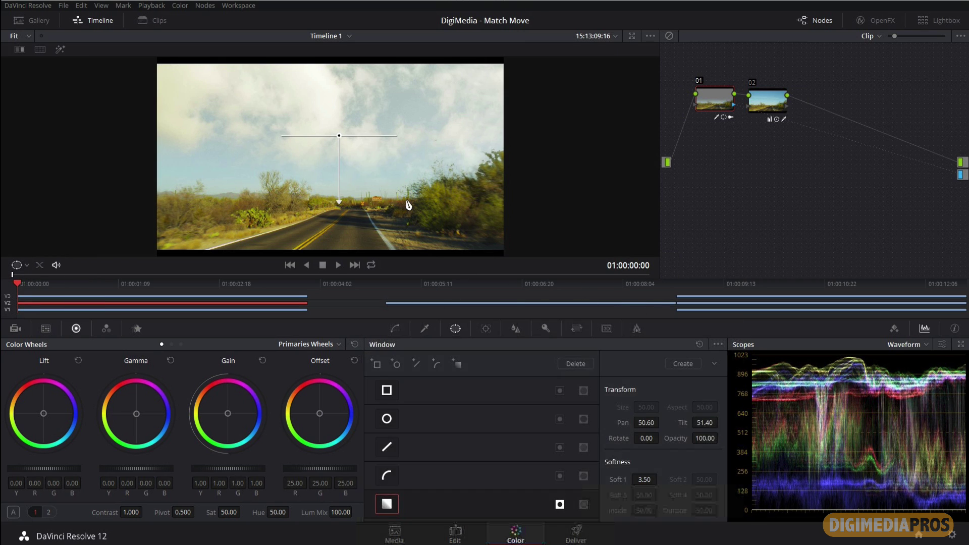
left_click(387, 419)
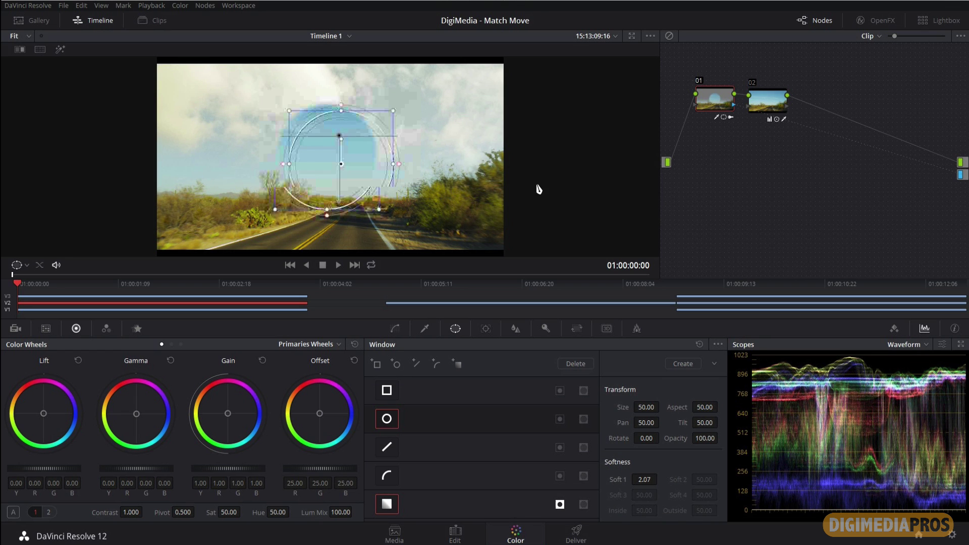
left_click_drag(538, 189, 472, 198)
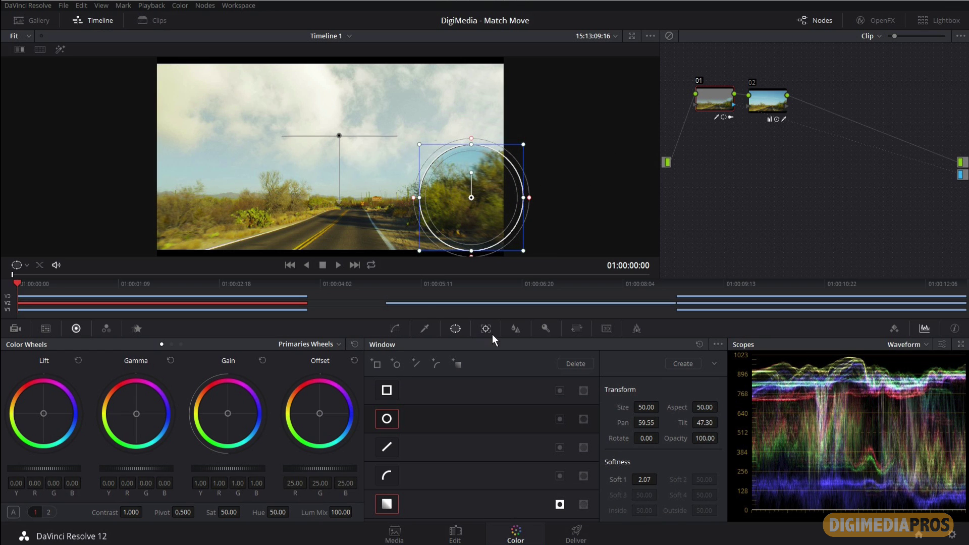
Try tracking the circular window forward from the first frame, stop the track, and go back to the first frame
left_click(488, 331)
left_click(425, 364)
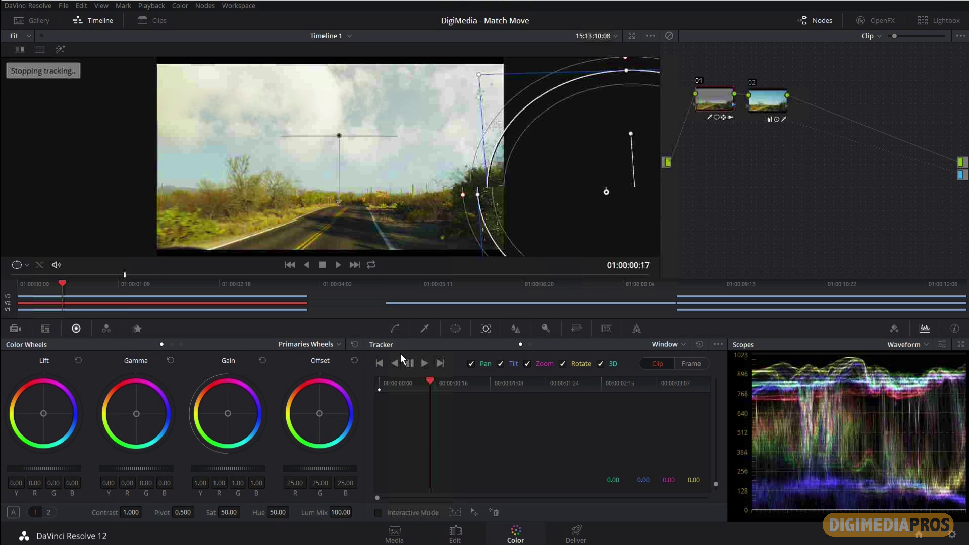
left_click(401, 354)
left_click(380, 383)
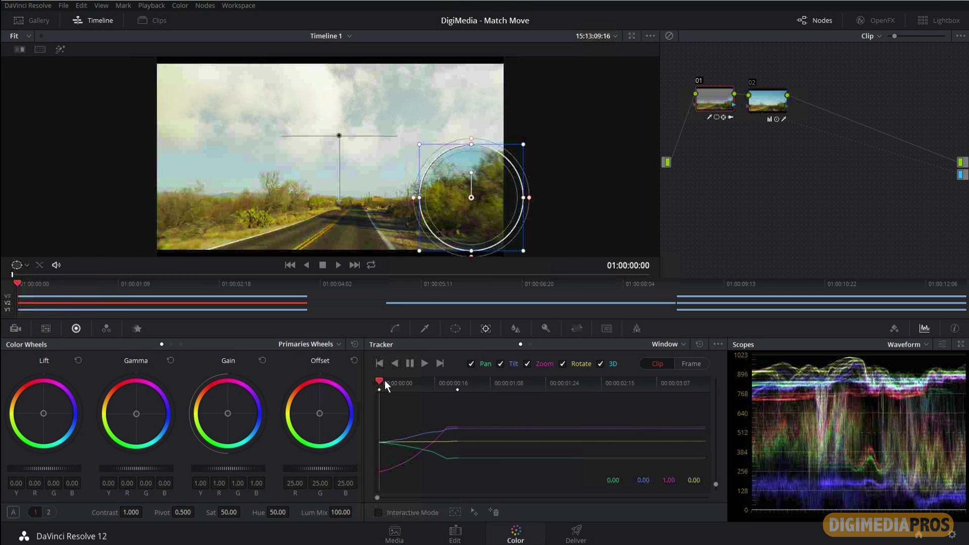
left_click_drag(401, 383, 376, 383)
Turn off the circular window and switch the tracker to Stabilizer mode, keeping the window's tracking data
left_click(455, 329)
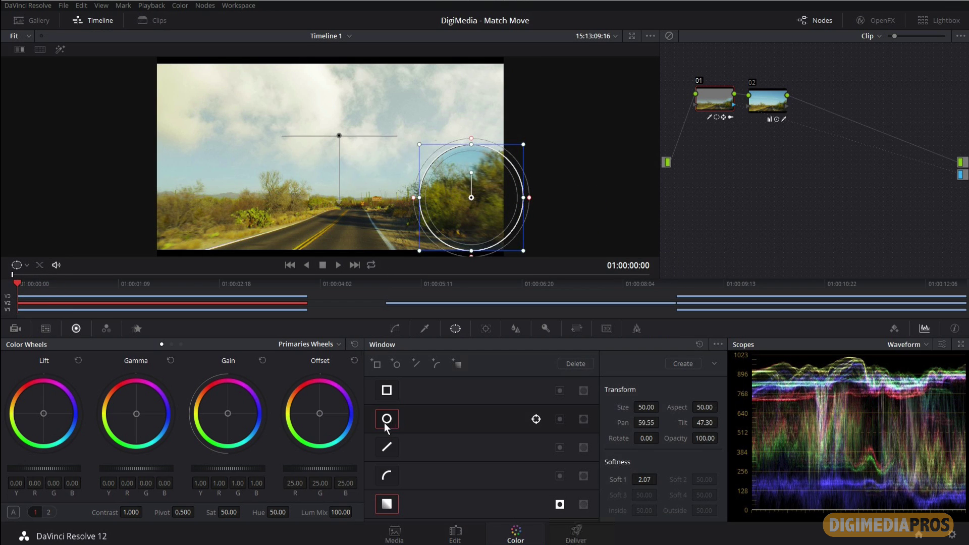
left_click(487, 329)
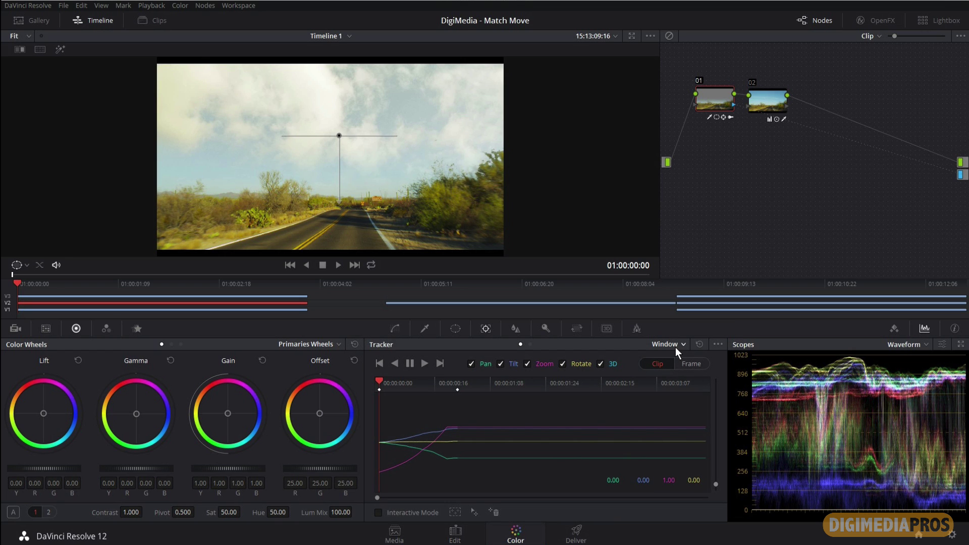
left_click(699, 345)
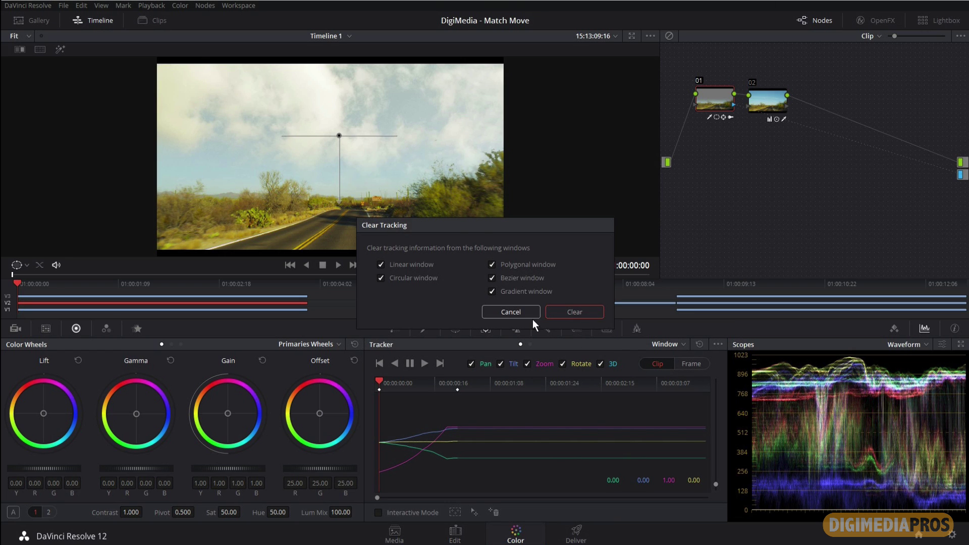
left_click(530, 316)
left_click(679, 344)
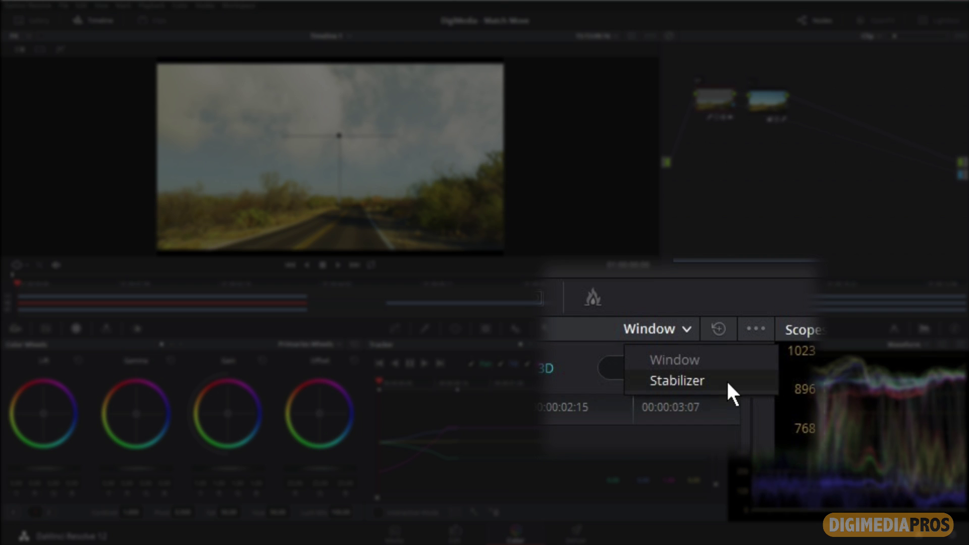
left_click(723, 379)
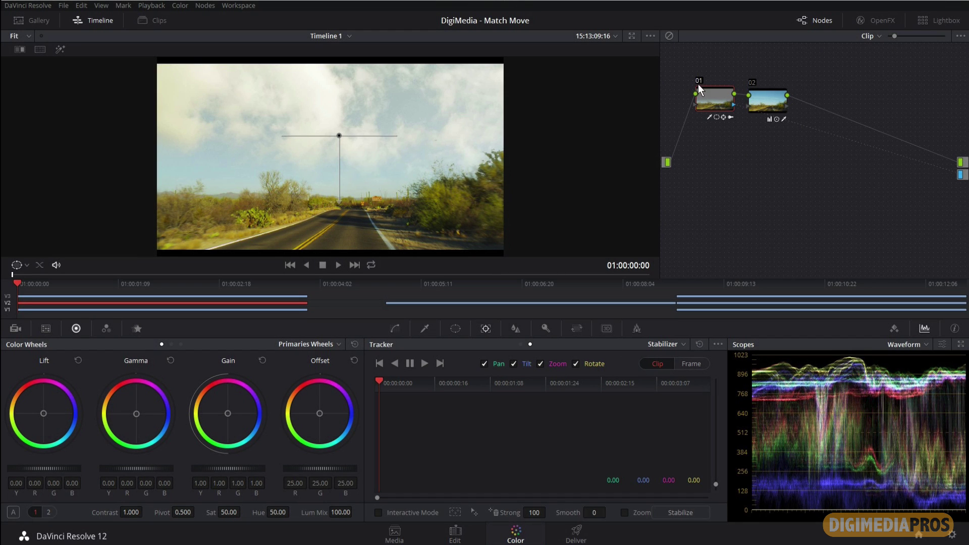
Disable node 01 to bring back the original sky, and turn off the window overlay in the viewer
left_click(700, 81)
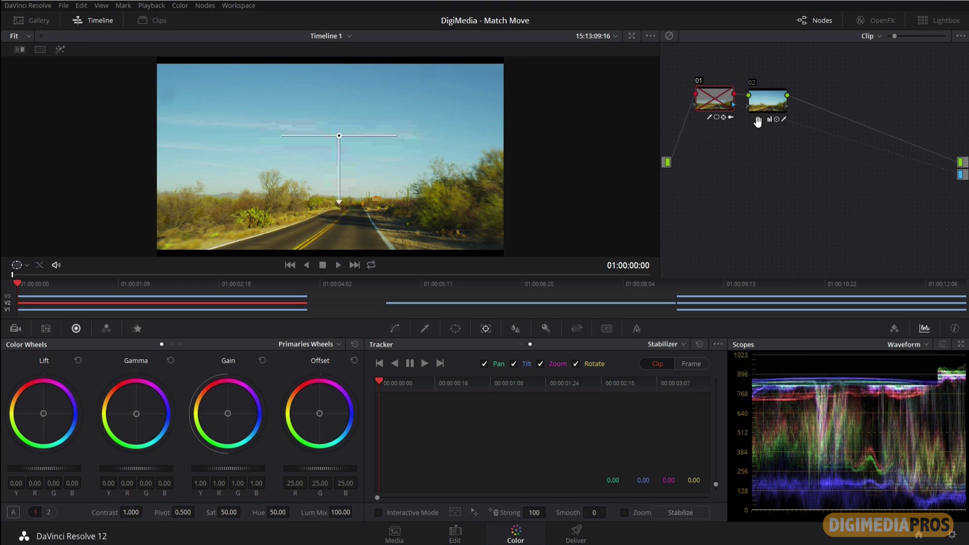
left_click(697, 80)
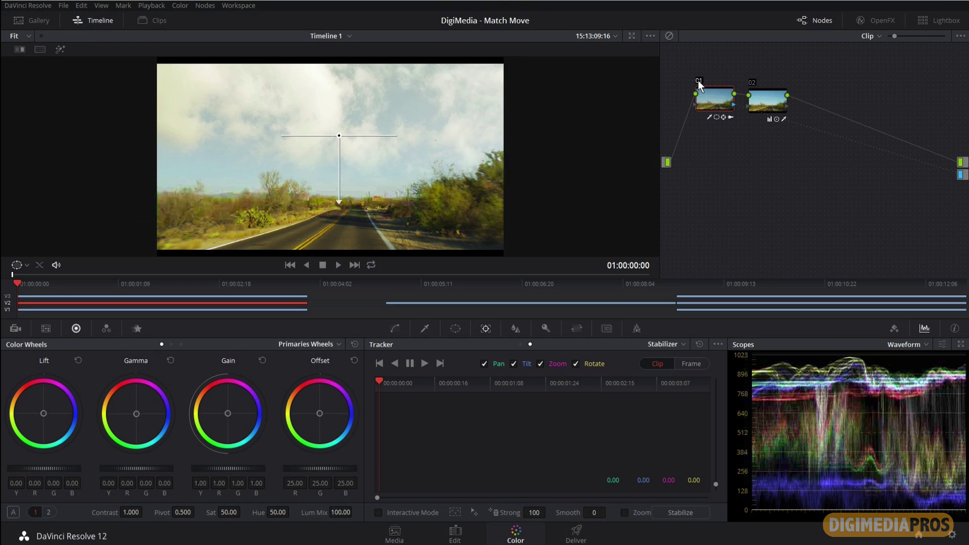
left_click(696, 84)
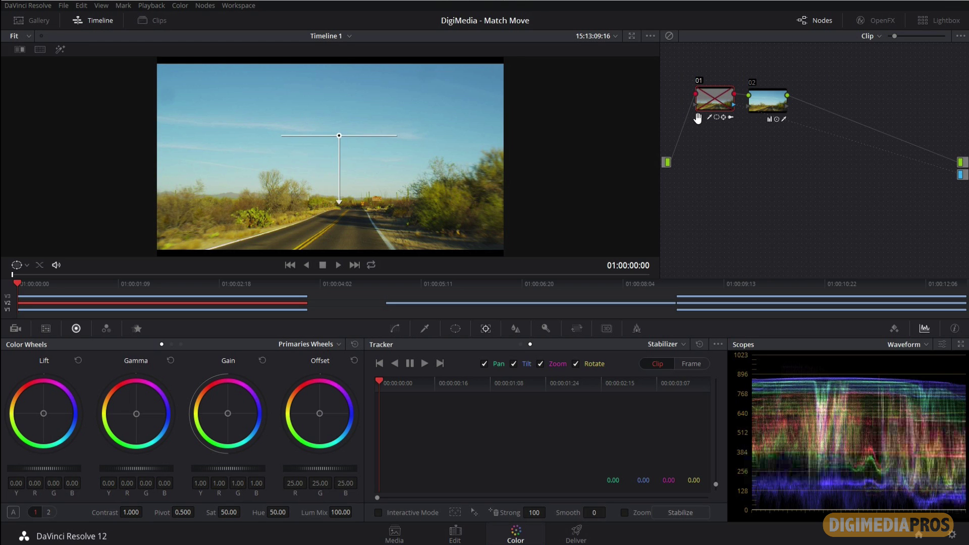
left_click(22, 269)
left_click(32, 284)
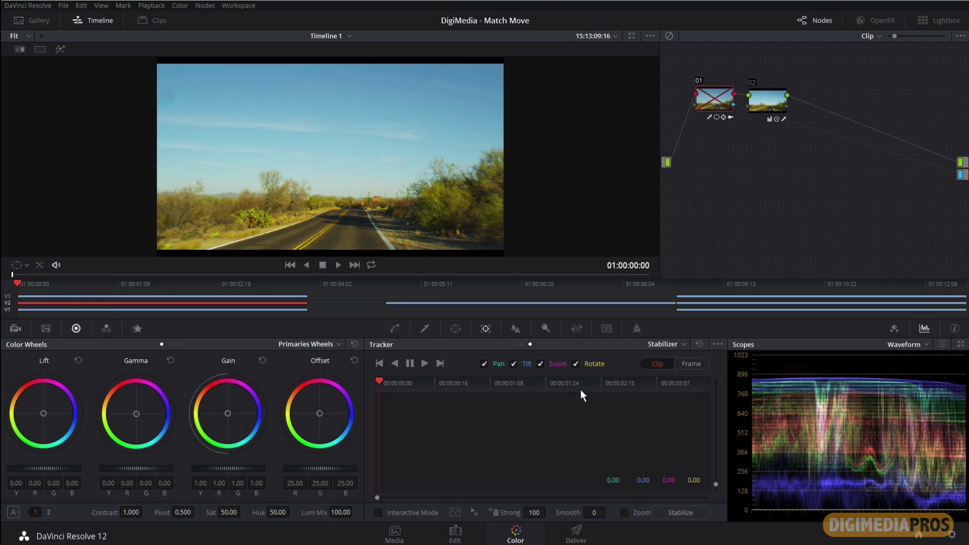
Track the road clip forward with pan, tilt, zoom and rotate, check the curves, and rescale the tracking graph vertically
left_click(426, 361)
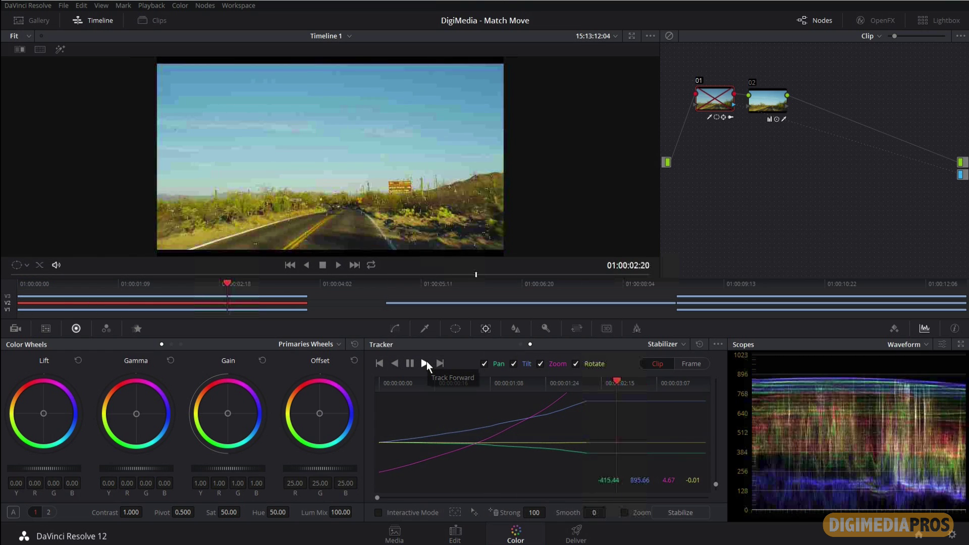
left_click_drag(553, 382, 370, 381)
left_click(536, 373)
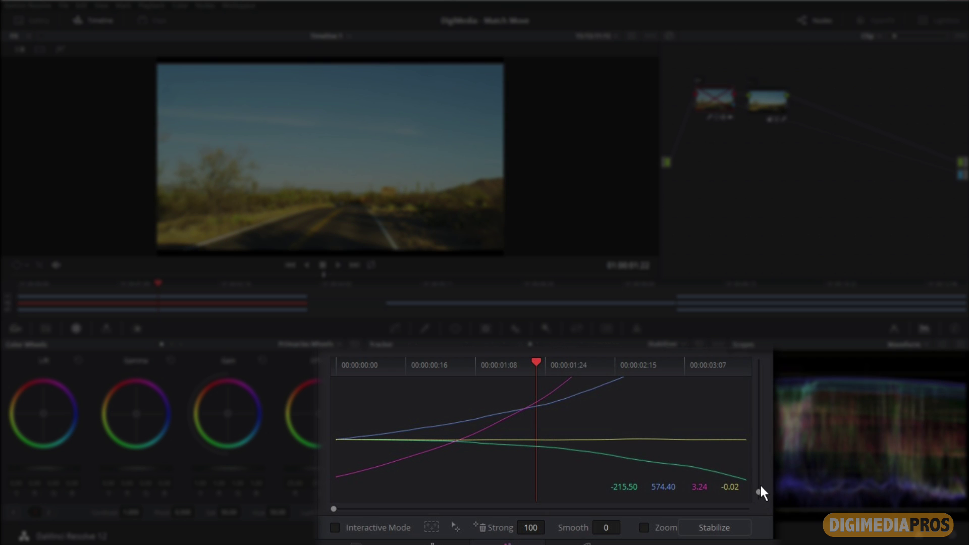
left_click_drag(758, 490, 758, 499)
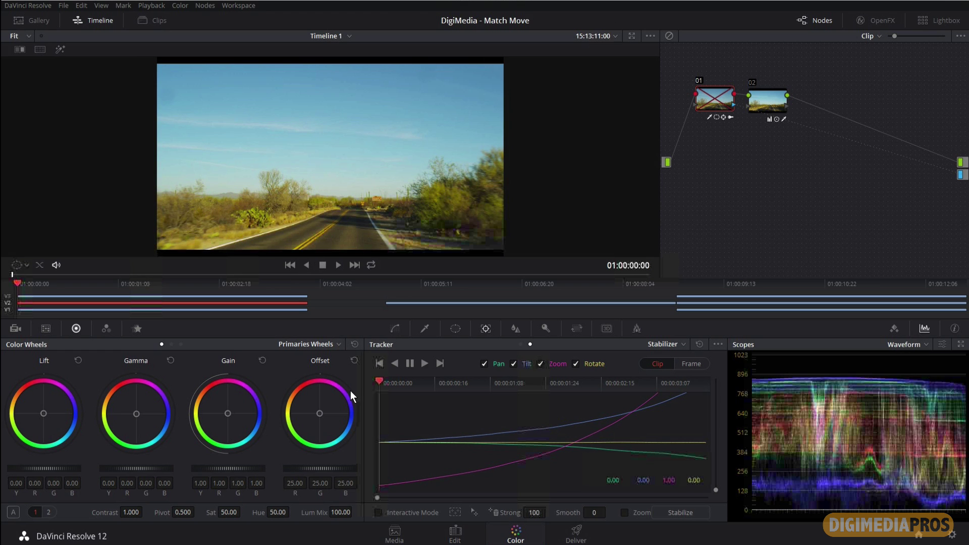
Play the road clip on a loop to check its stabilization, and return to the first frame
key("space")
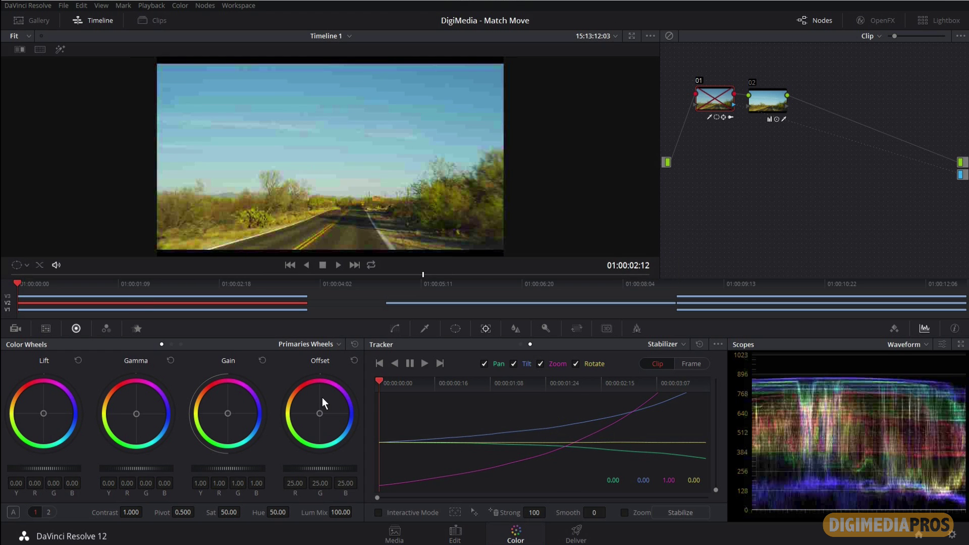
key("Home")
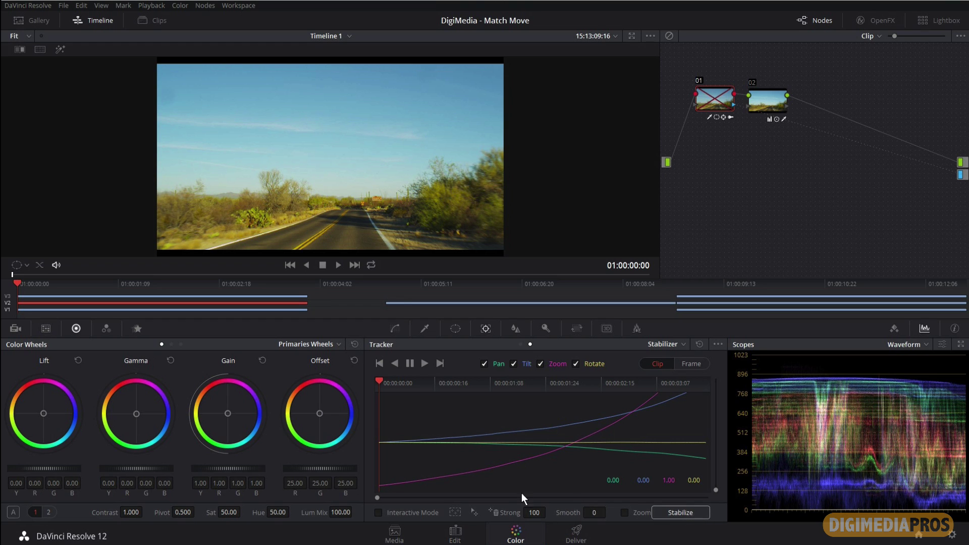
left_click(372, 265)
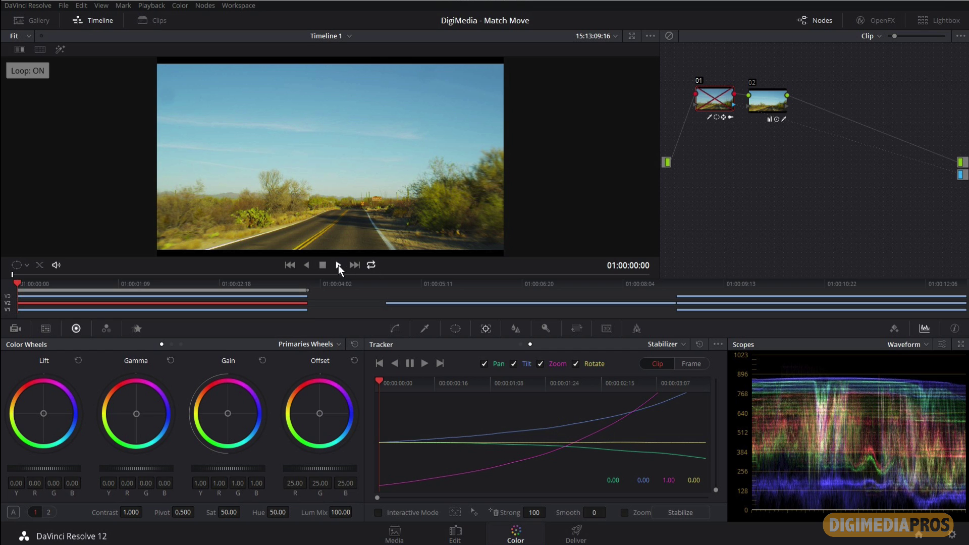
left_click(338, 265)
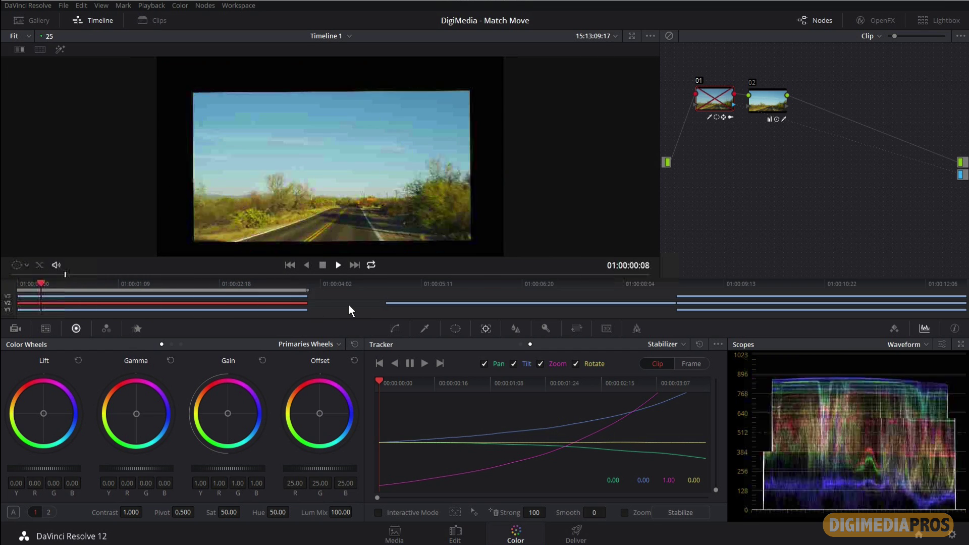
left_click(322, 265)
left_click_drag(229, 281, 2, 293)
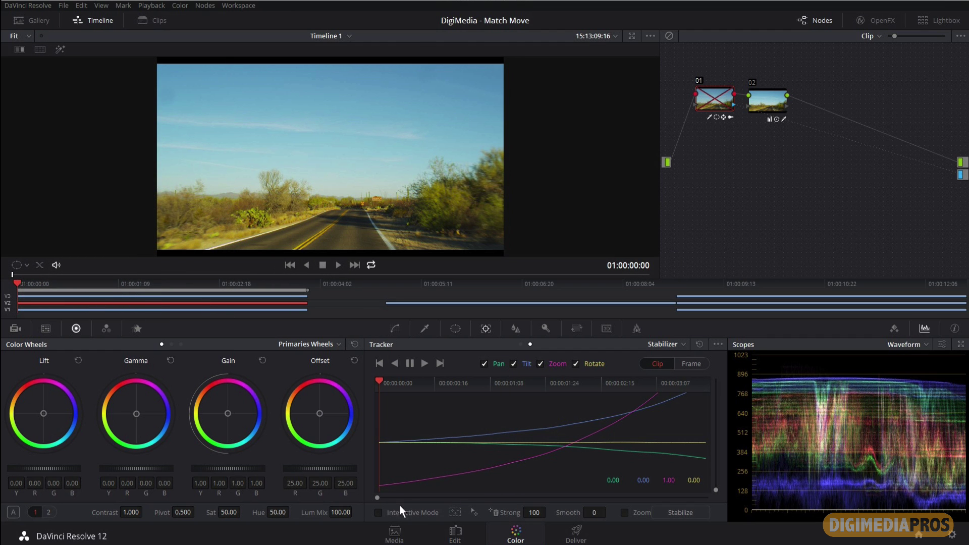
Turn on the tracker's Interactive Mode and delete all existing tracking points from the road clip
left_click(379, 513)
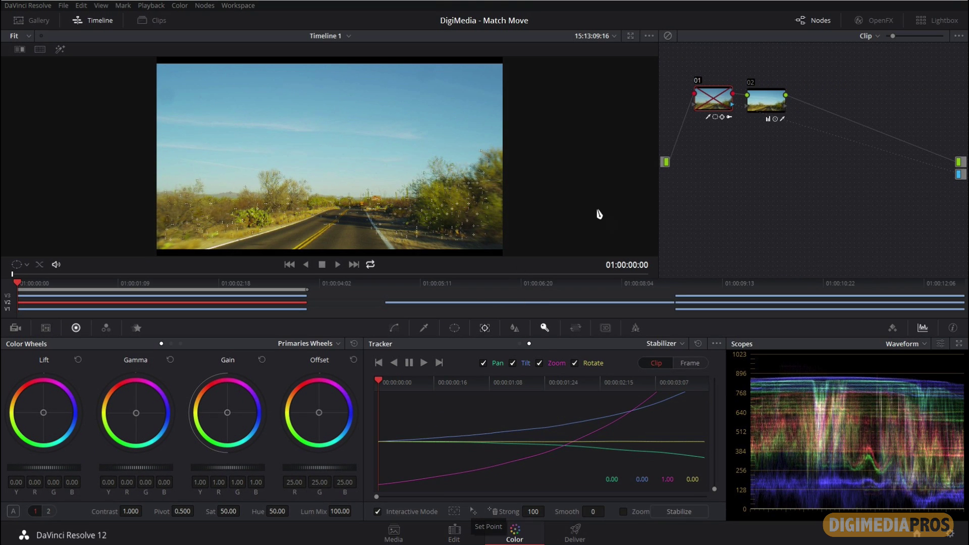
left_click_drag(541, 128, 131, 255)
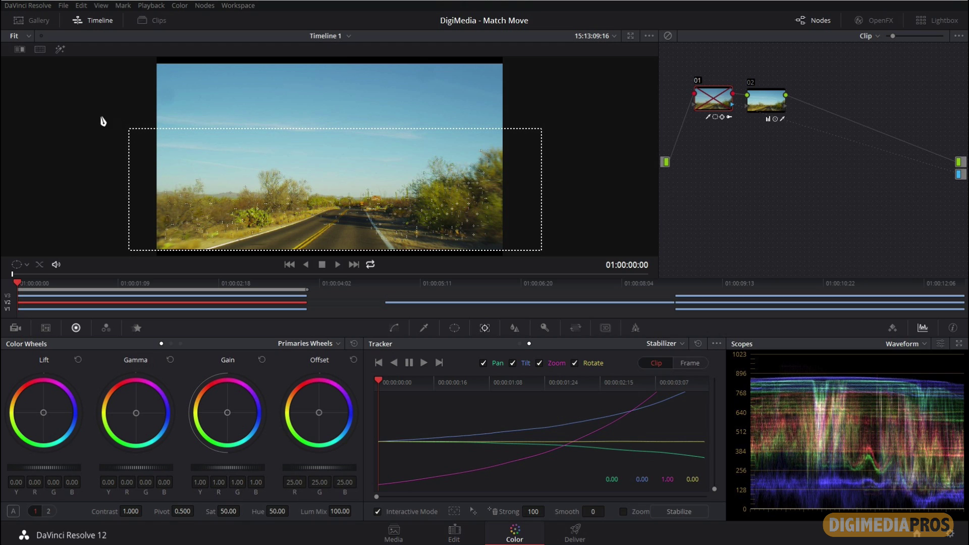
left_click_drag(110, 117, 416, 208)
left_click_drag(534, 234, 554, 260)
key("Delete")
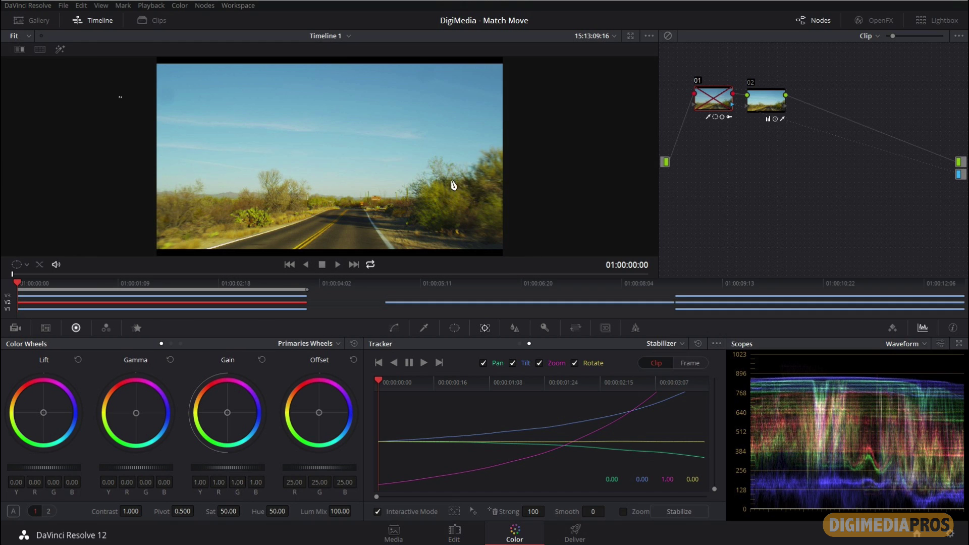
Insert tracking points in a wide region over the cloud streaks and track the clip forward
left_click_drag(143, 106, 431, 158)
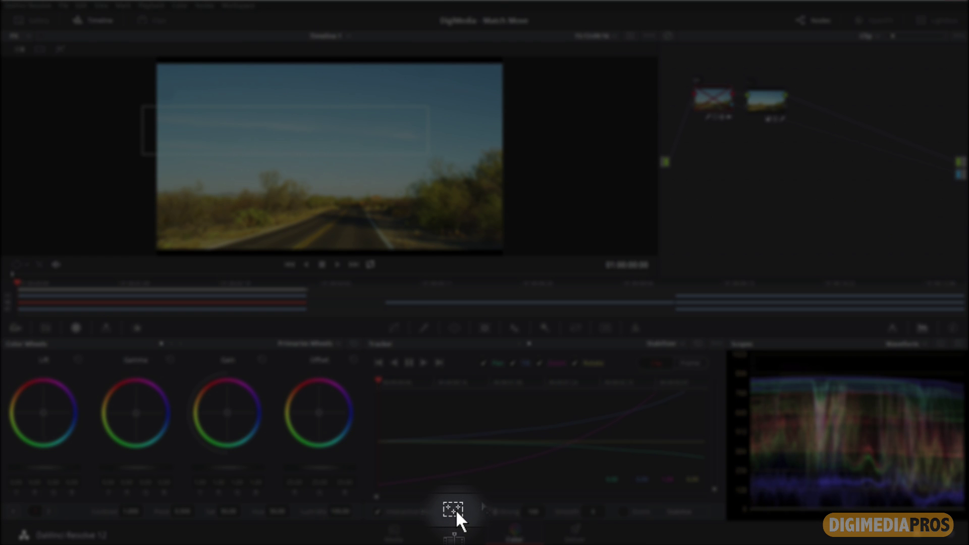
left_click(452, 509)
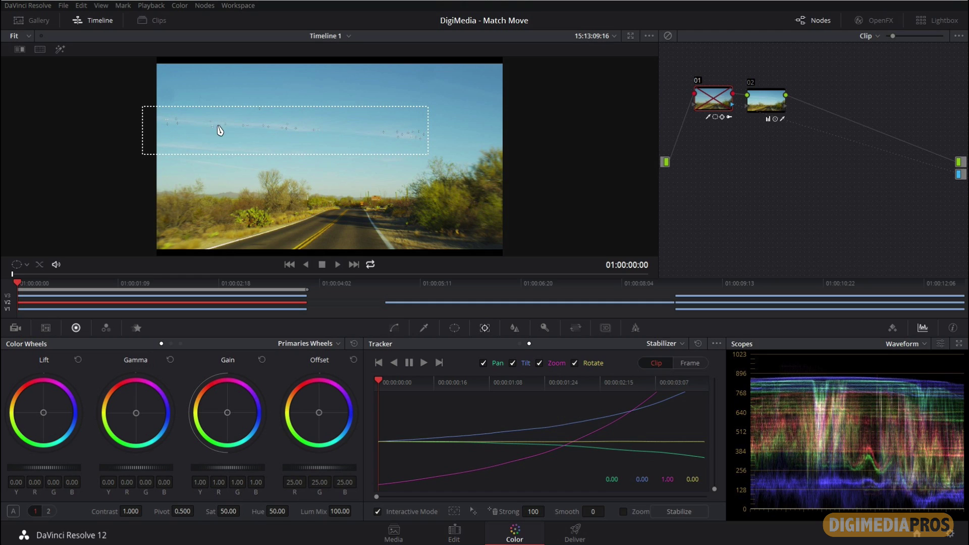
left_click(424, 362)
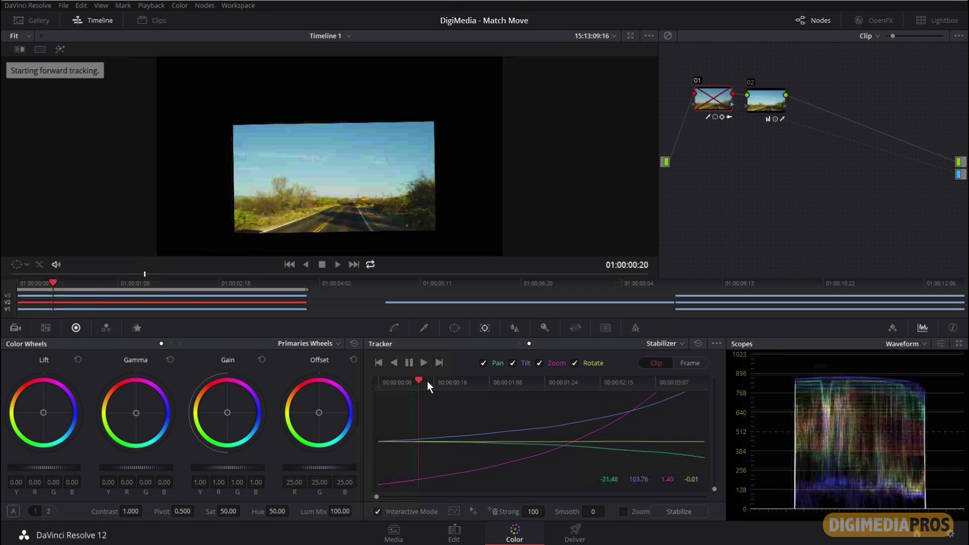
left_click(408, 363)
Set the stabilizer's Strong value to 0 and track the clip forward from the first frame
left_click_drag(533, 511, 570, 519)
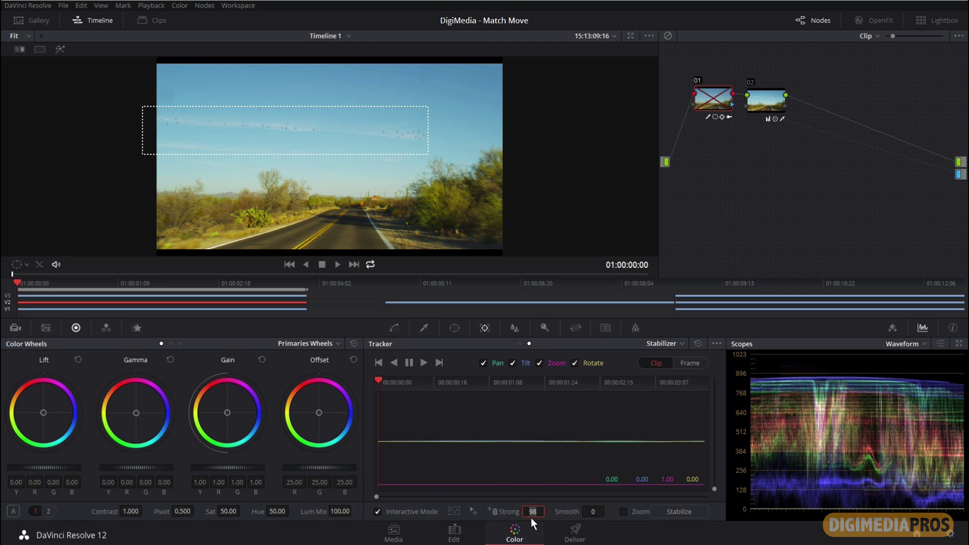
key("BackSpace")
key("BackSpace")
type("0")
left_click_drag(377, 380, 248, 394)
left_click(422, 362)
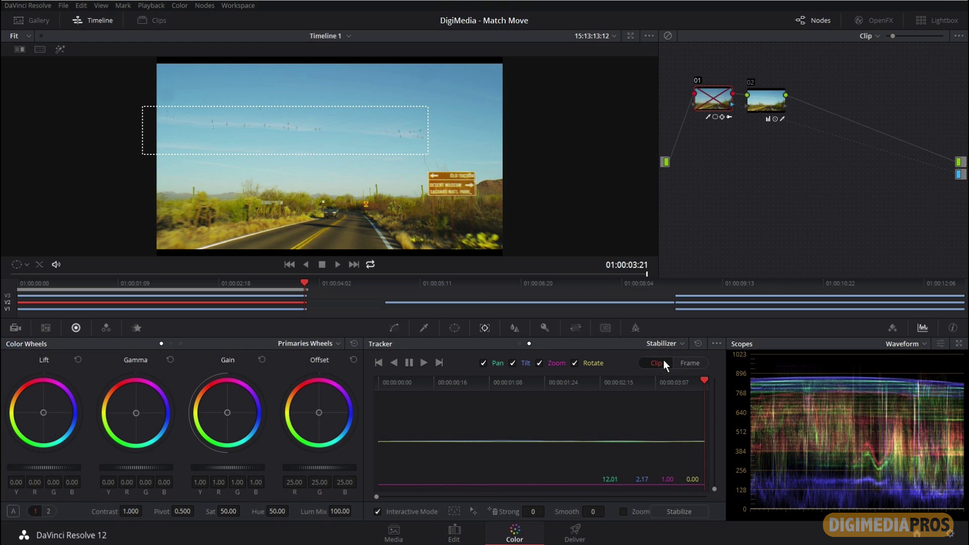
Scrub through the tracked clip to check the tracking points, and return to the first frame
left_click_drag(651, 382, 378, 383)
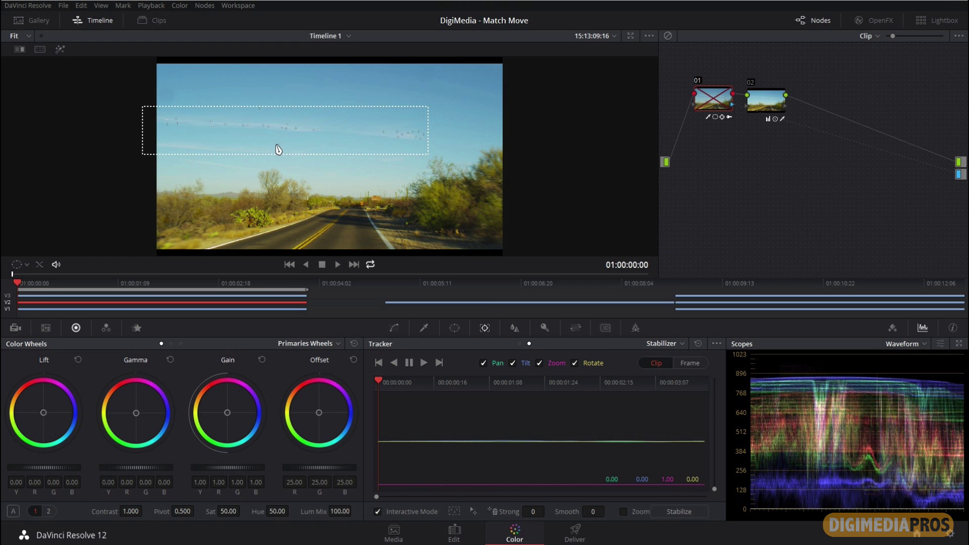
left_click(420, 383)
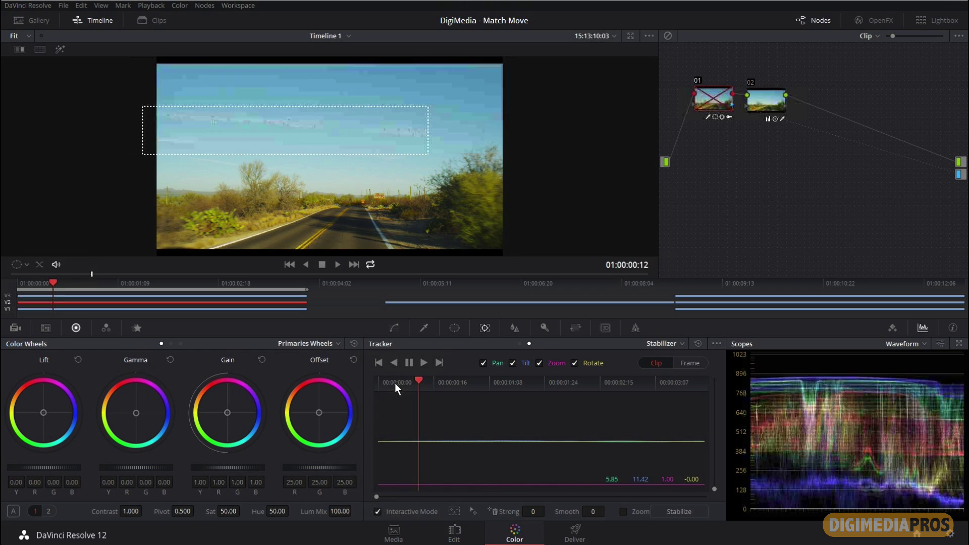
left_click(521, 382)
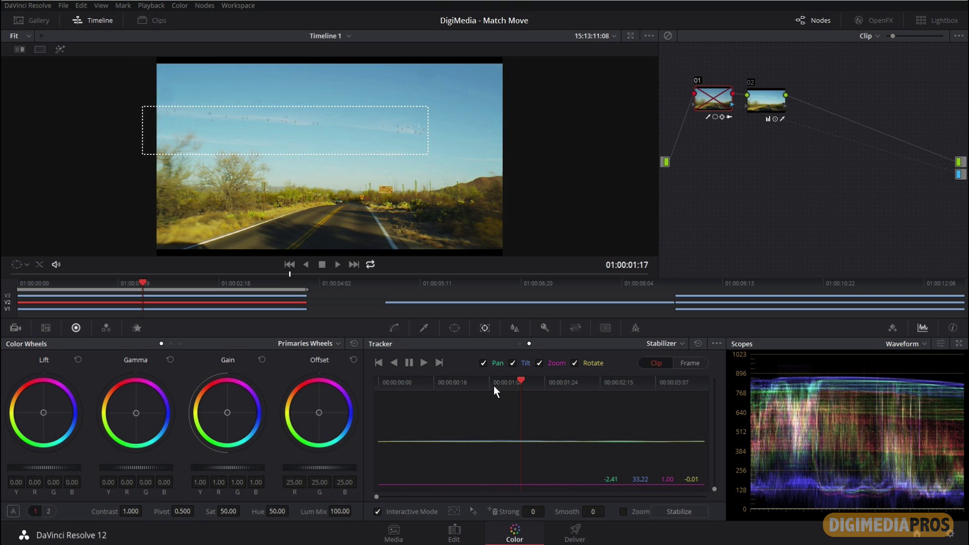
key("j")
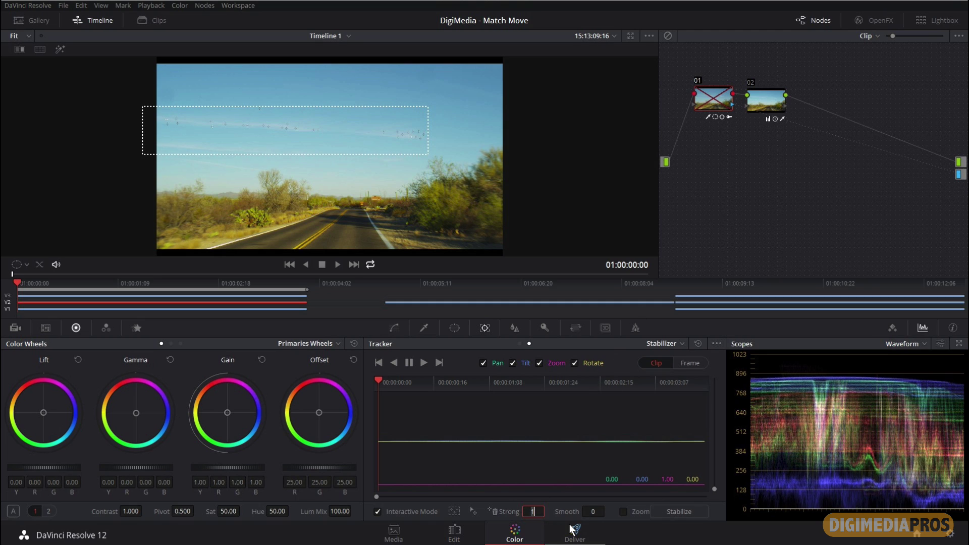
Try stabilizing the road clip with the Strong value at 100 and play it from the first frame
type("00")
left_click(679, 511)
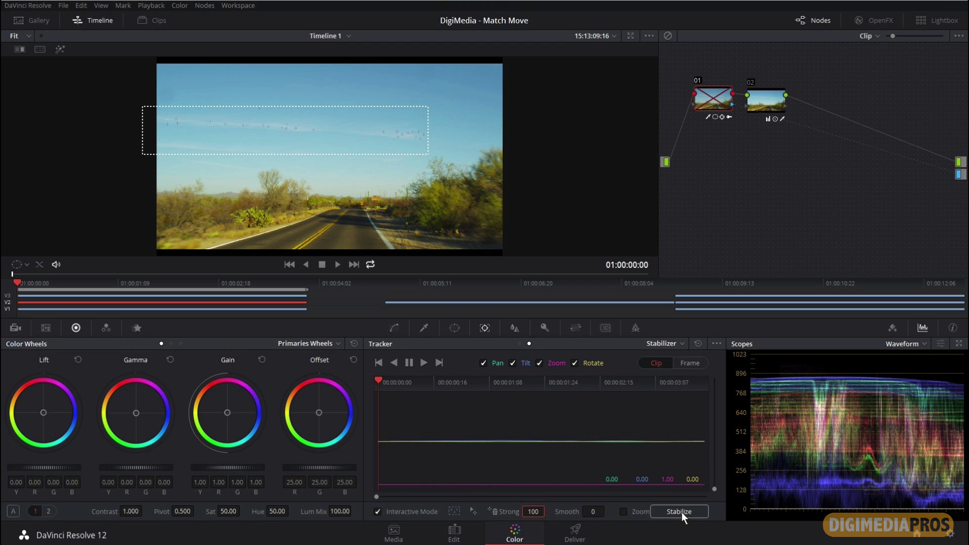
left_click(338, 265)
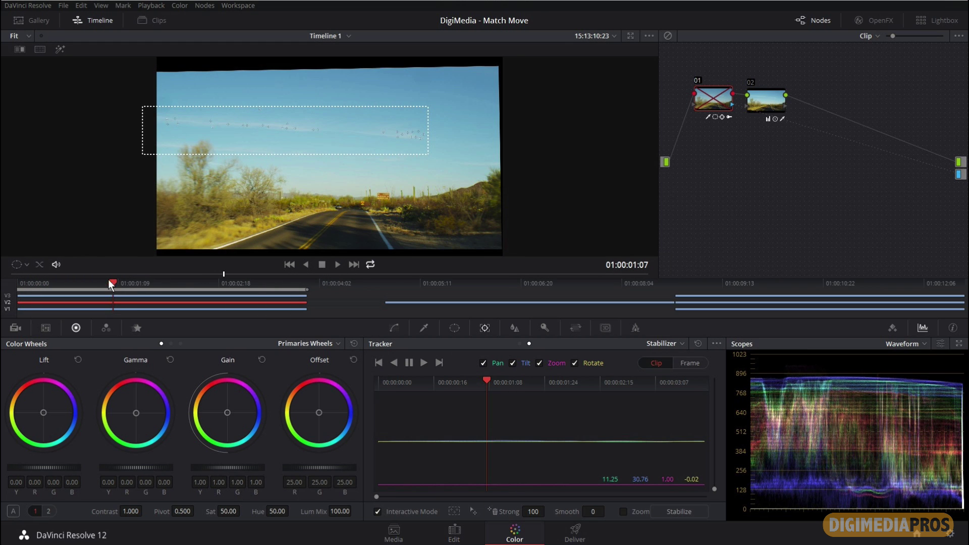
left_click_drag(109, 281, 3, 277)
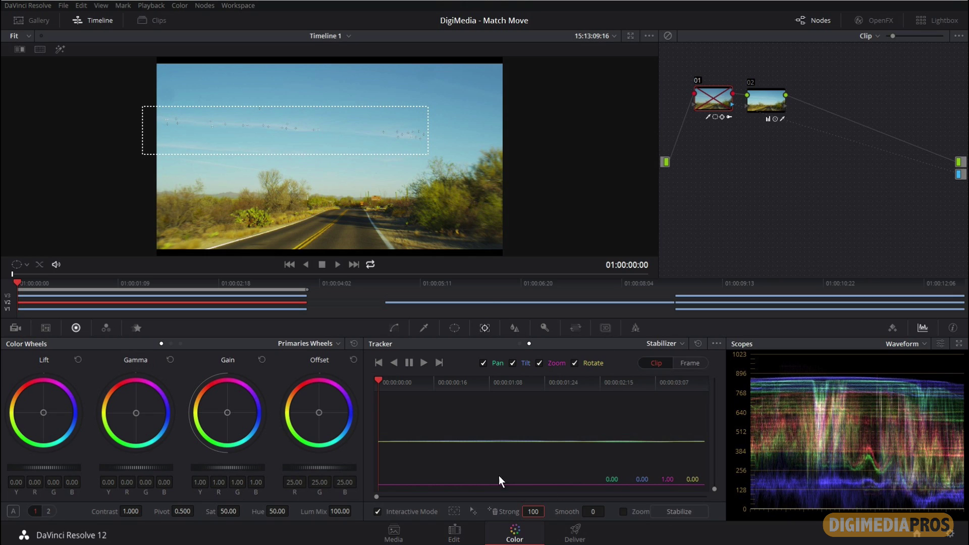
left_click(337, 265)
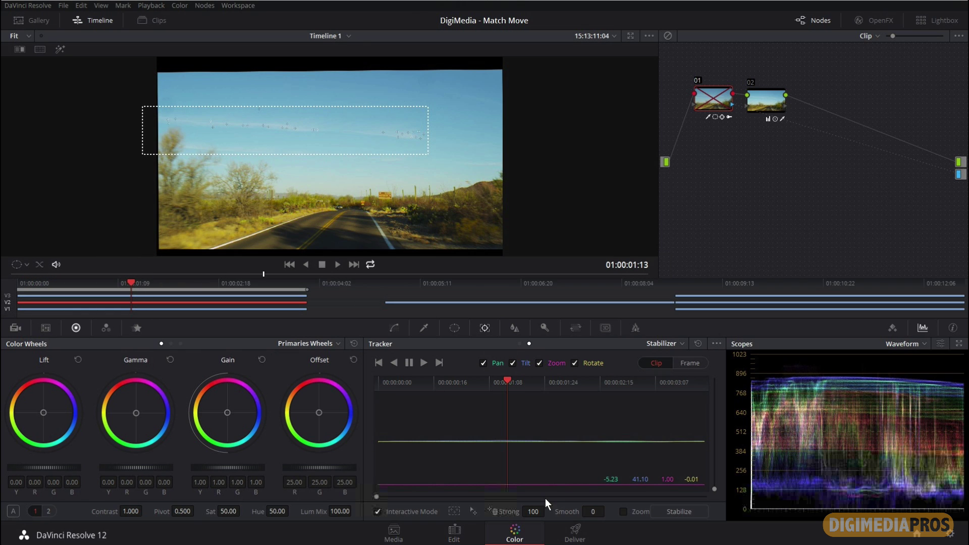
Set the Strong value to 0, stabilize the road clip again, and play it to check the motion
type("200")
left_click(533, 511)
left_click(679, 512)
left_click(337, 264)
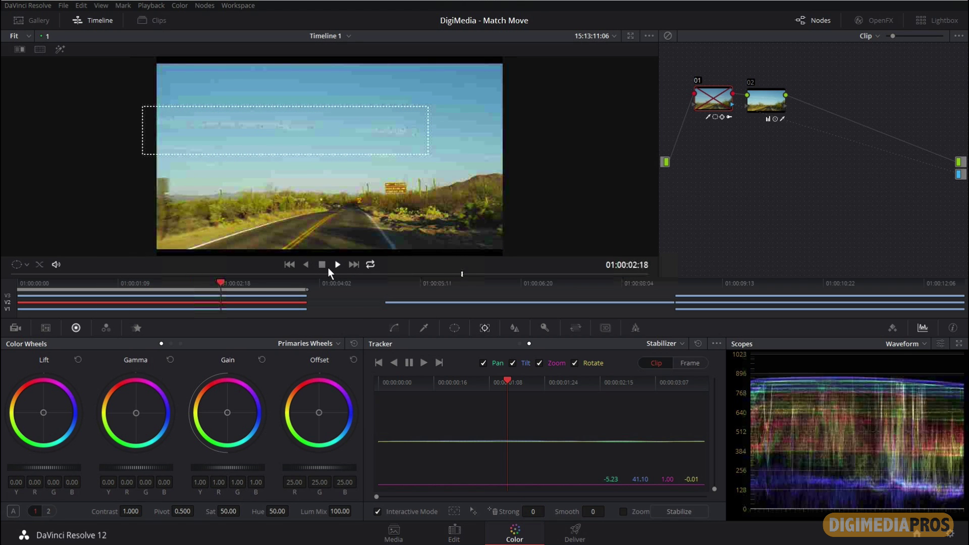
left_click(323, 264)
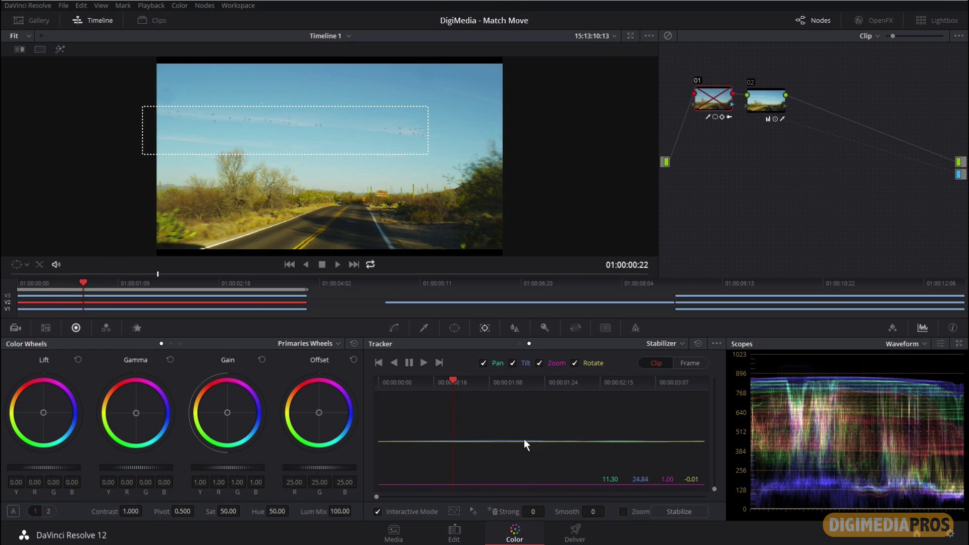
Copy the road clip's stabilizer track data and re-enable node 01 to bring back the replacement sky
left_click(717, 343)
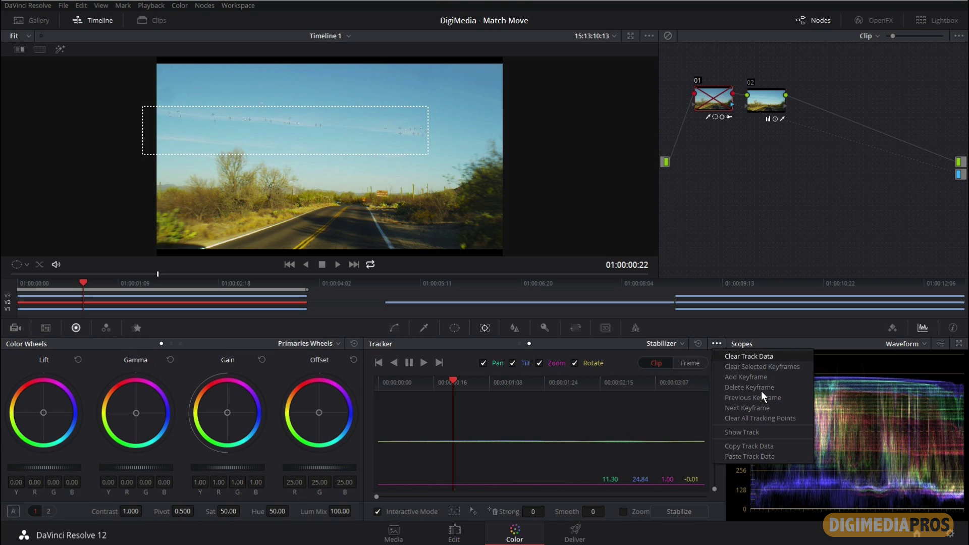
left_click(800, 446)
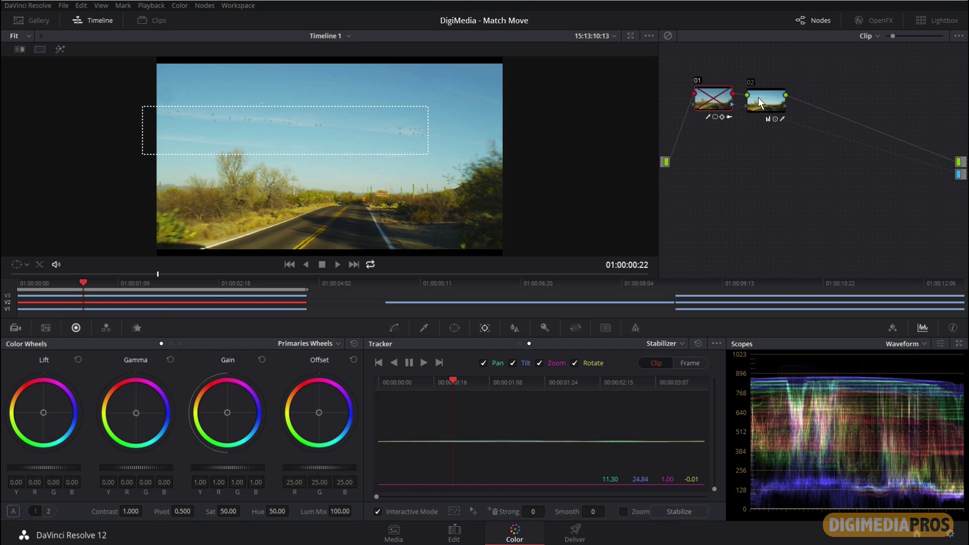
left_click(697, 82)
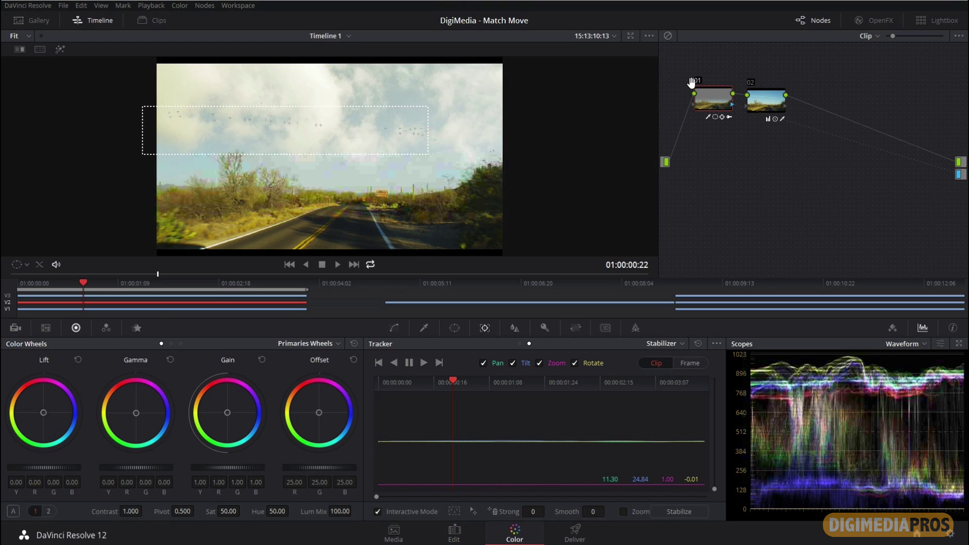
Look at the clouds clip on Video 1 in the Edit page and return to the Color page
left_click(48, 310)
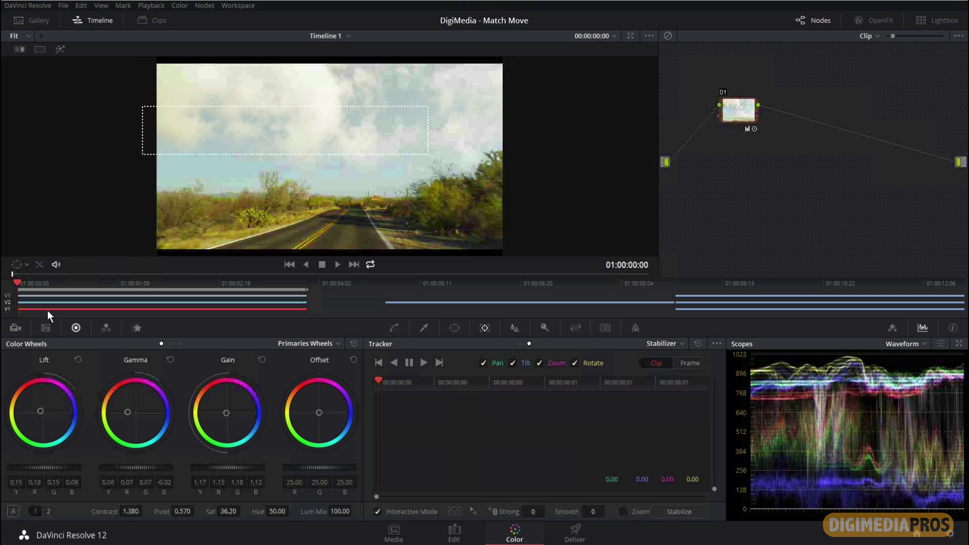
left_click(454, 534)
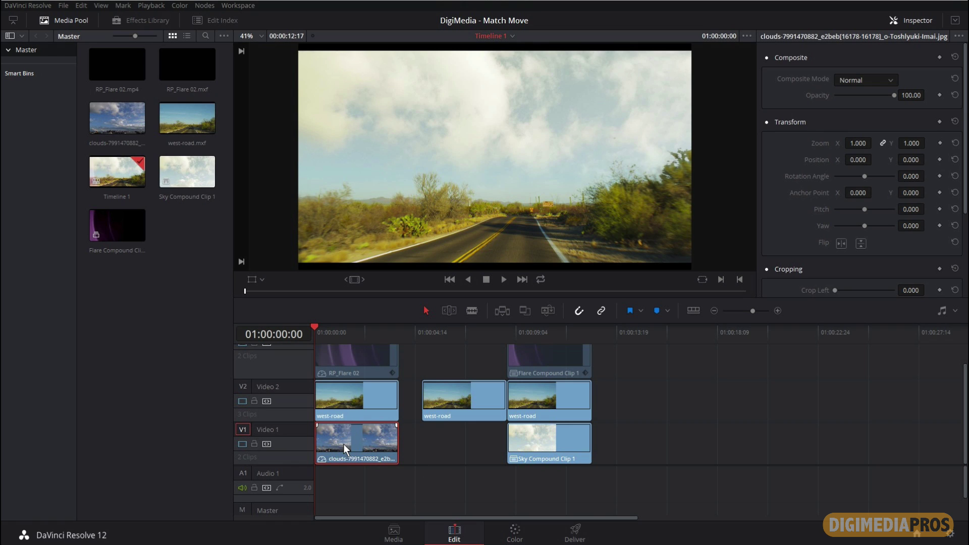
left_click(519, 536)
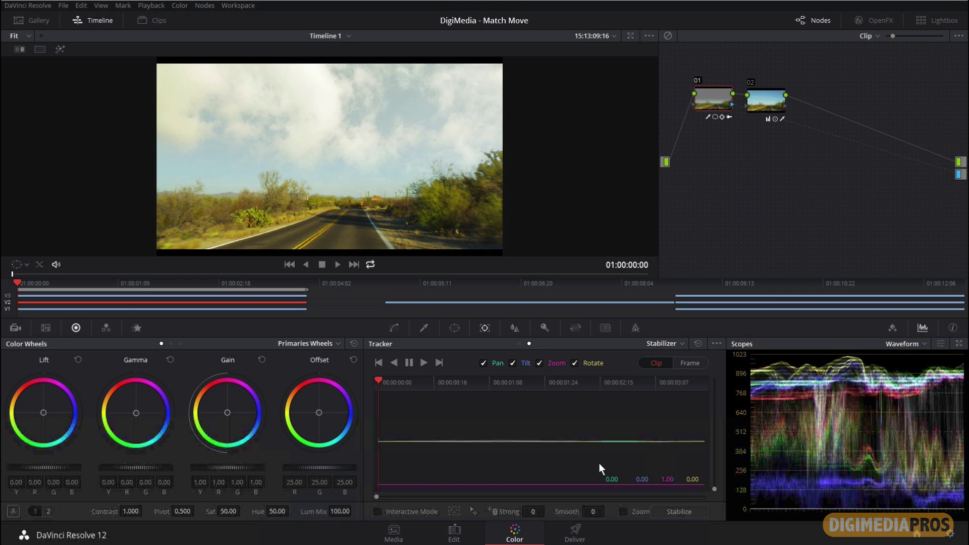
Paste the copied track data into the stabilizer of the clouds clip on Video 1
left_click(107, 308)
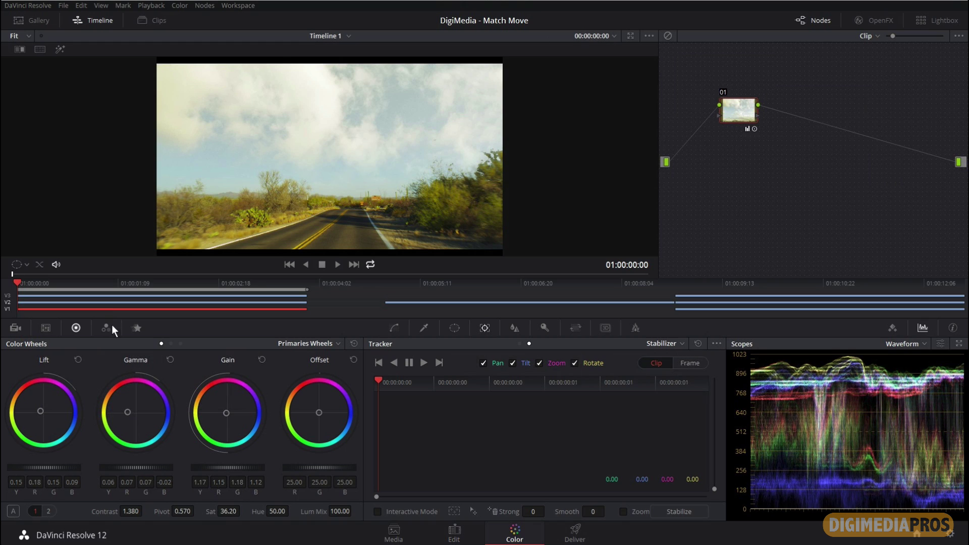
left_click(713, 343)
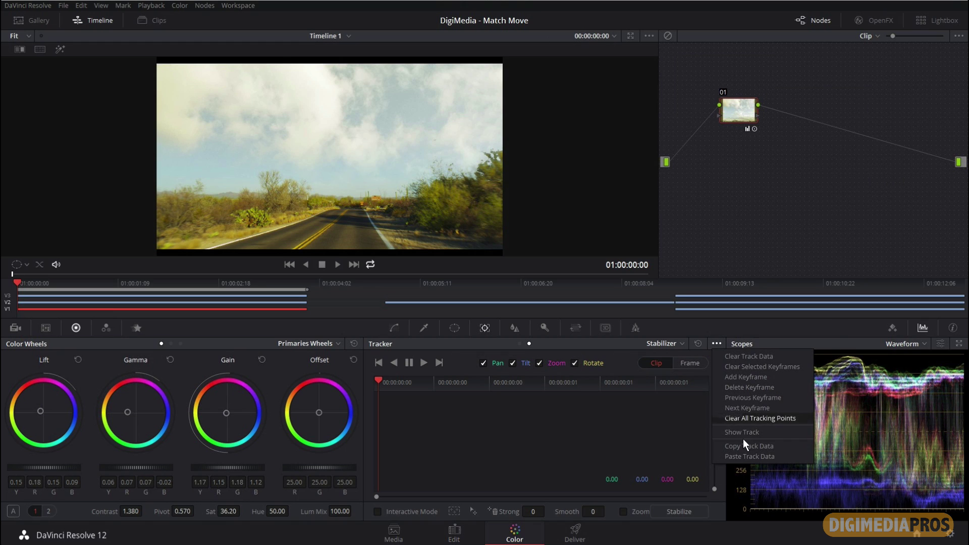
left_click(781, 456)
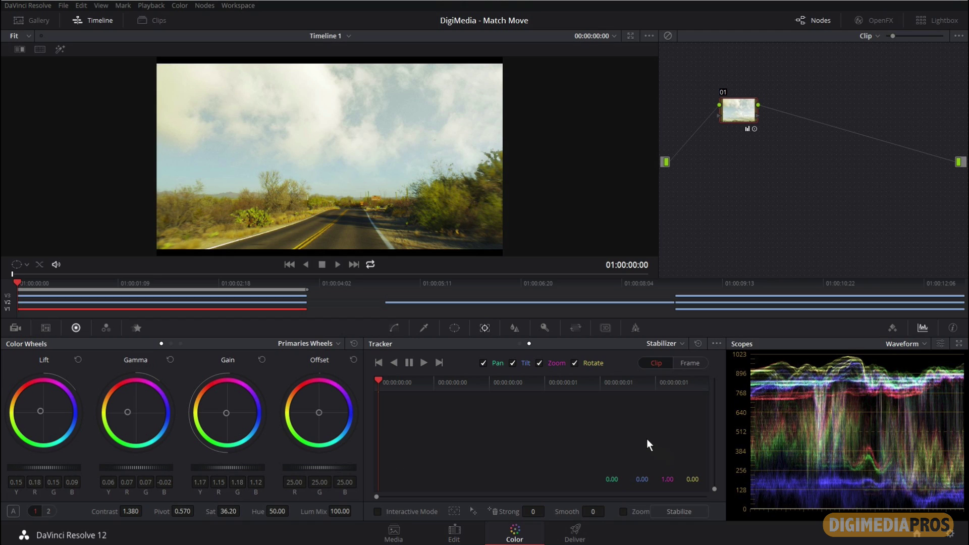
In the Edit page, turn the clouds clip on Video 1 into a compound clip named Sky Compound Clip
left_click(455, 531)
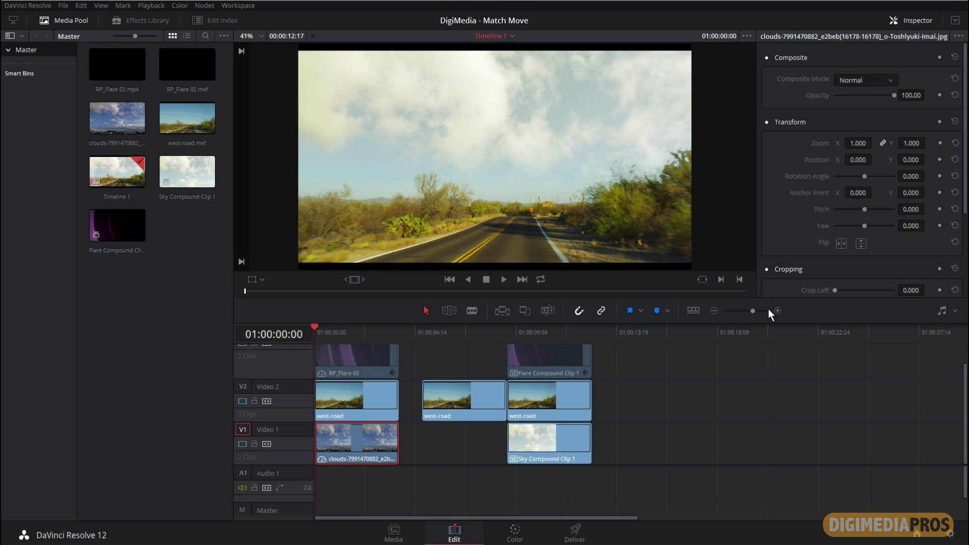
left_click_drag(752, 310, 764, 310)
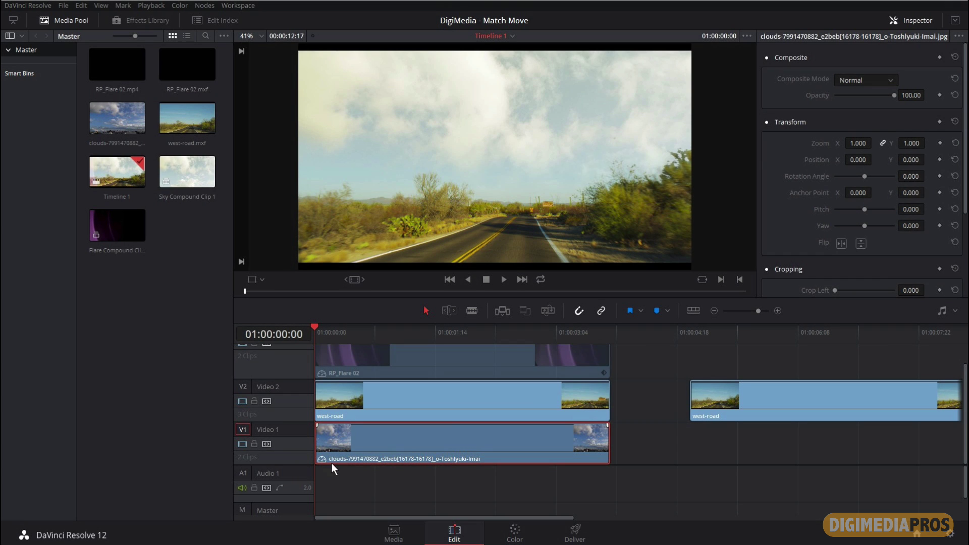
right_click(419, 445)
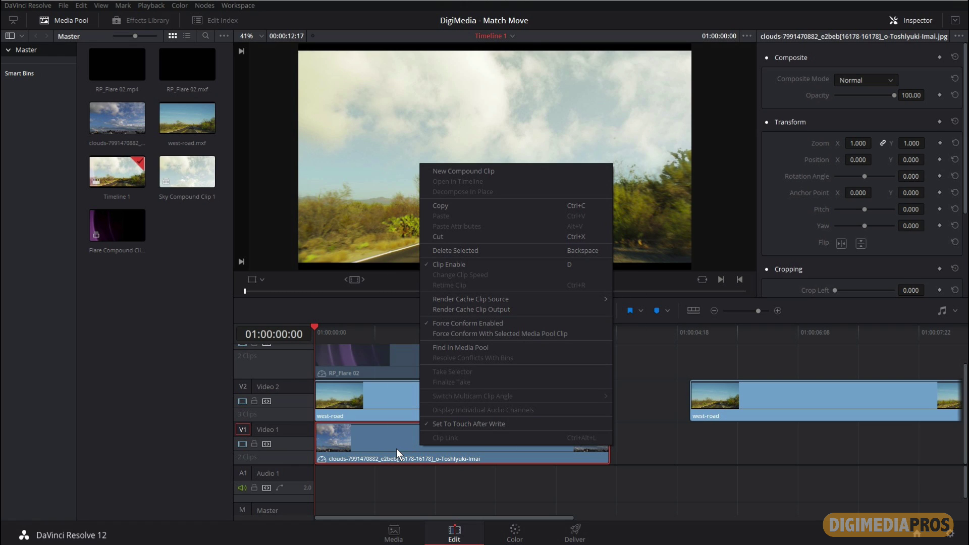
left_click(517, 171)
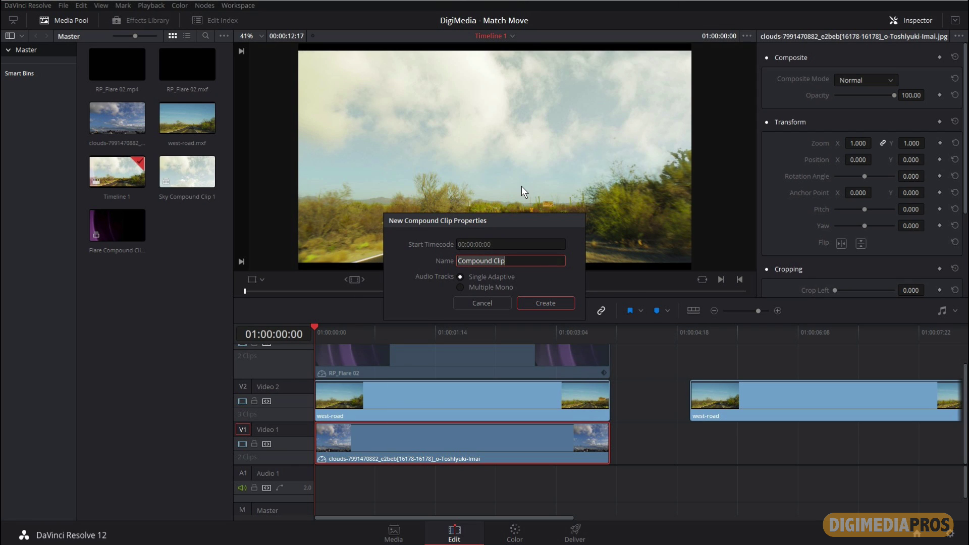
key("Right")
type("Sky")
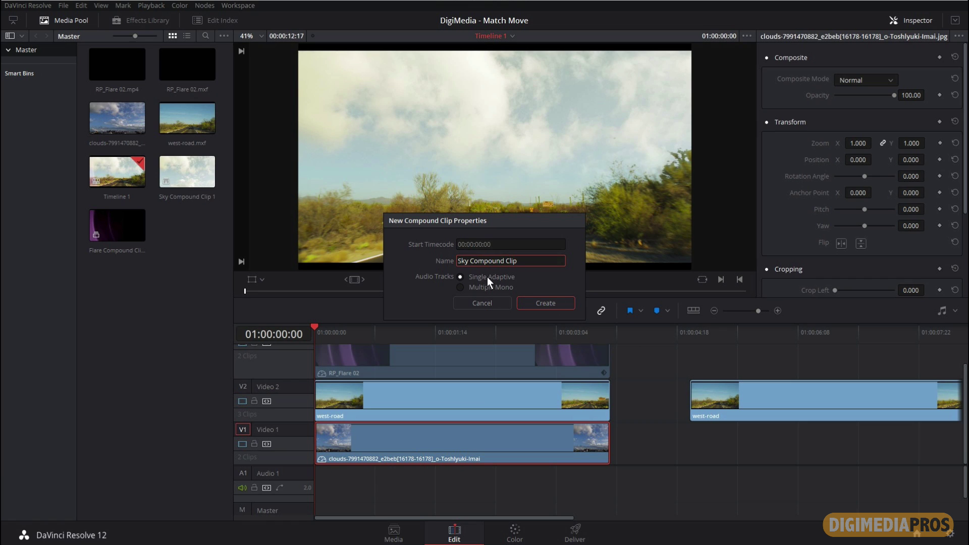
left_click(552, 304)
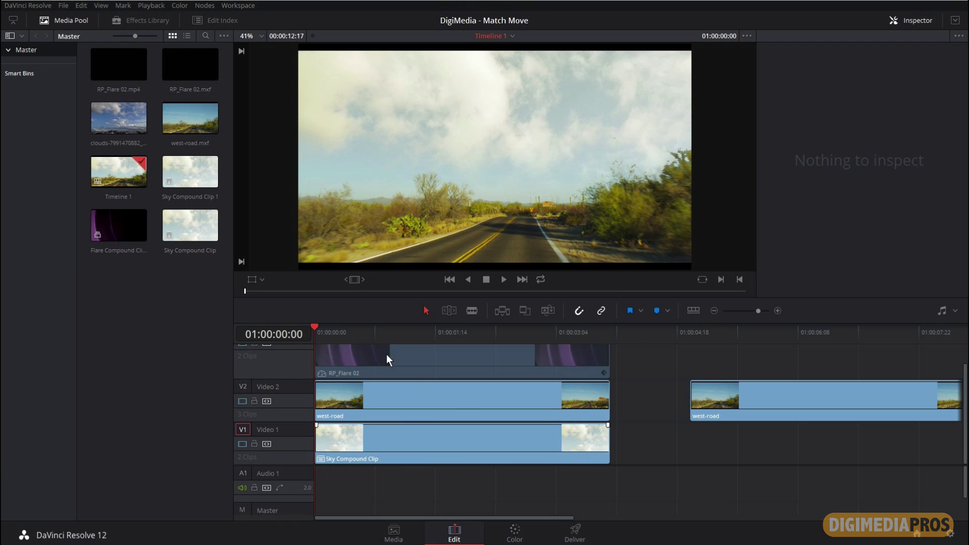
In the Color page, paste the copied track data into the stabilizer of the Sky Compound Clip on Video 1
left_click_drag(342, 332, 279, 343)
key("shift+6")
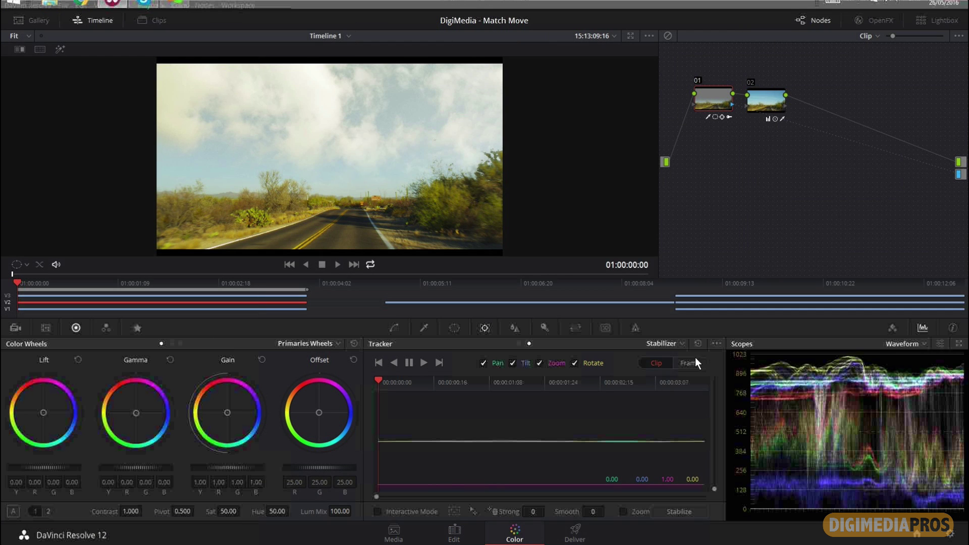
left_click(86, 308)
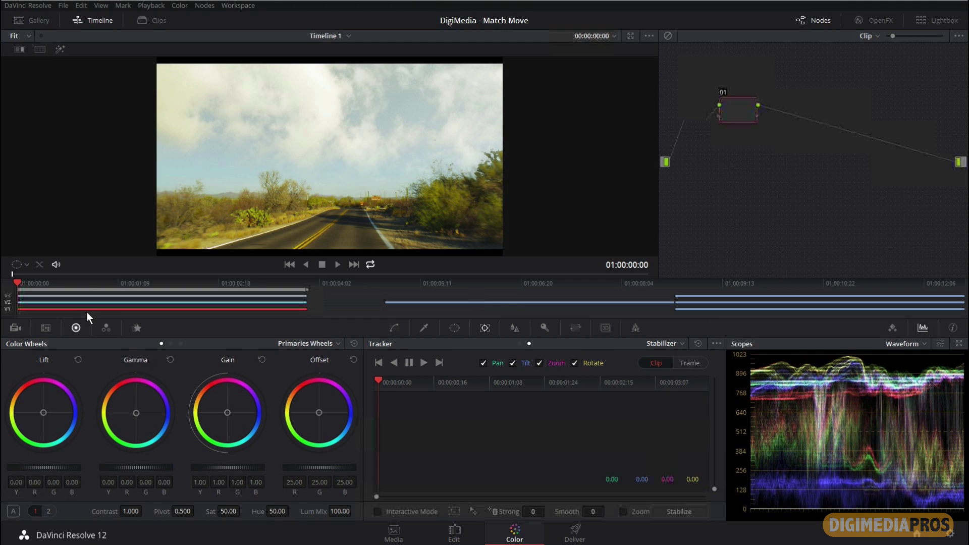
left_click(717, 344)
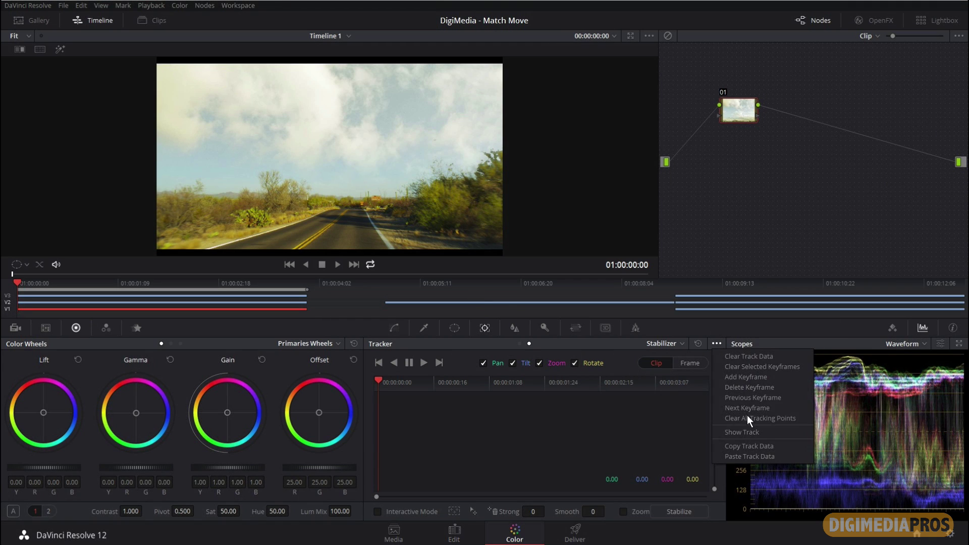
left_click(786, 454)
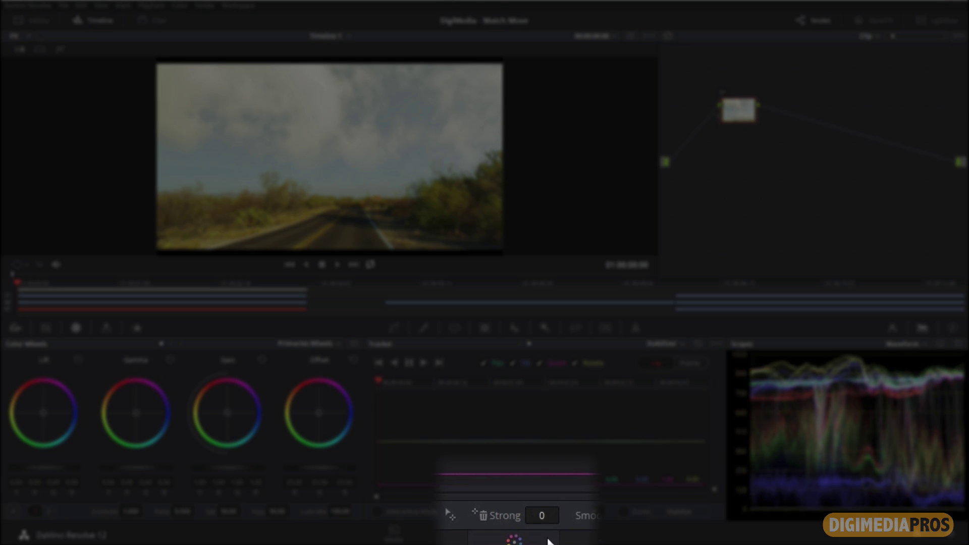
Set the stabilizer's Strong value to -100 for the Sky Compound Clip
left_click(542, 515)
type("-1")
double_click(548, 515)
type("0")
type("-")
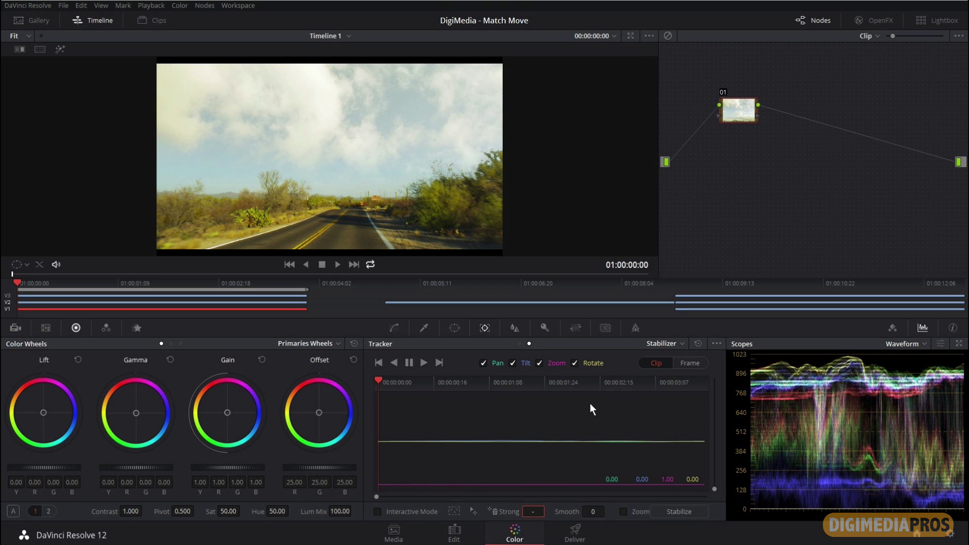
type("100")
Play the first shot and scrub back to about 01:00:02:22 to examine the sky's motion and edges
left_click(341, 268)
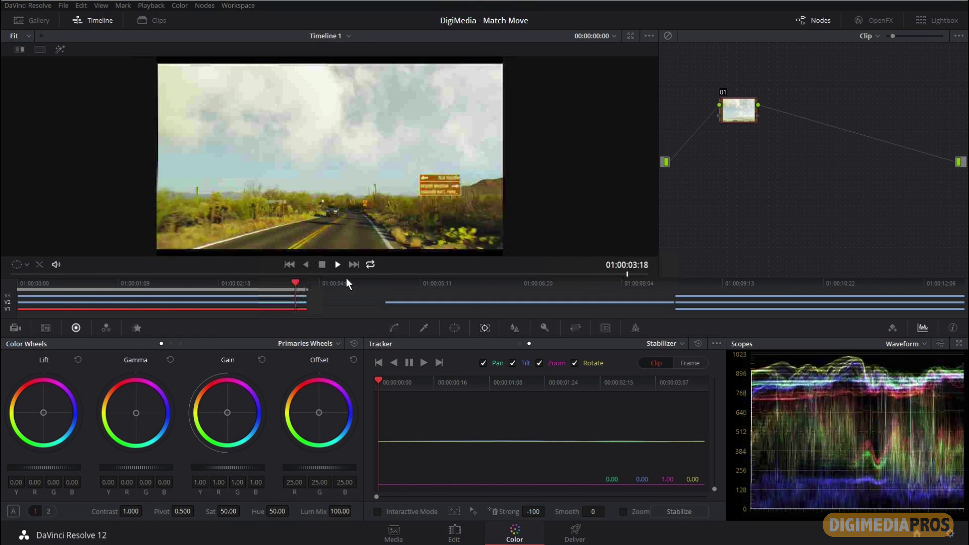
left_click(322, 264)
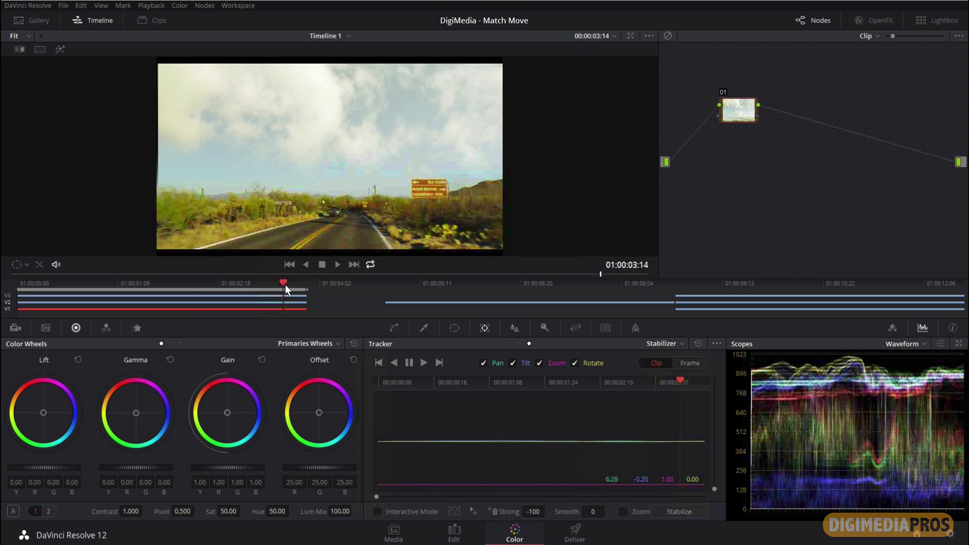
mouse_move(246, 279)
left_mouse_down()
mouse_move(183, 276)
mouse_move(236, 278)
left_mouse_up()
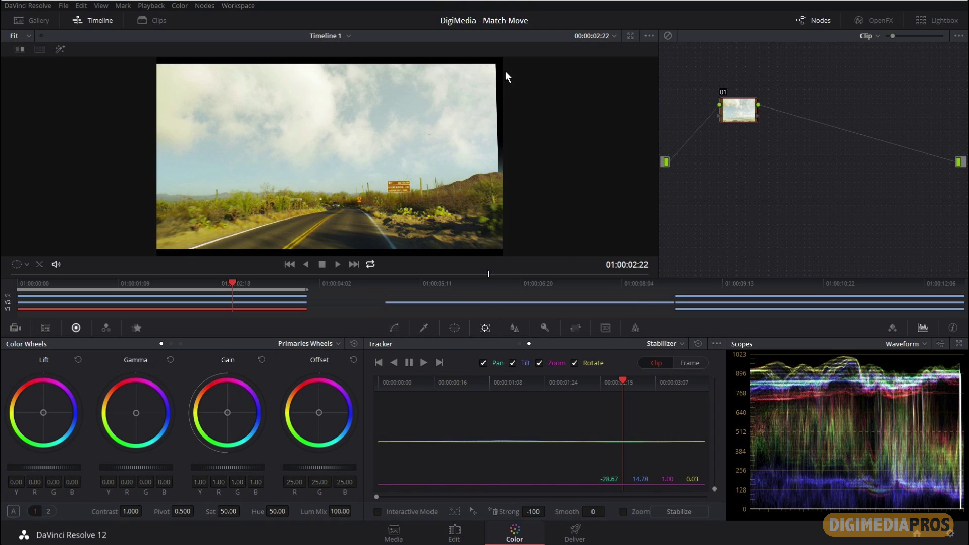
Set the Input Sizing zoom of the Sky Compound Clip to 1.082 and play the shot from the start to check it
left_click(575, 328)
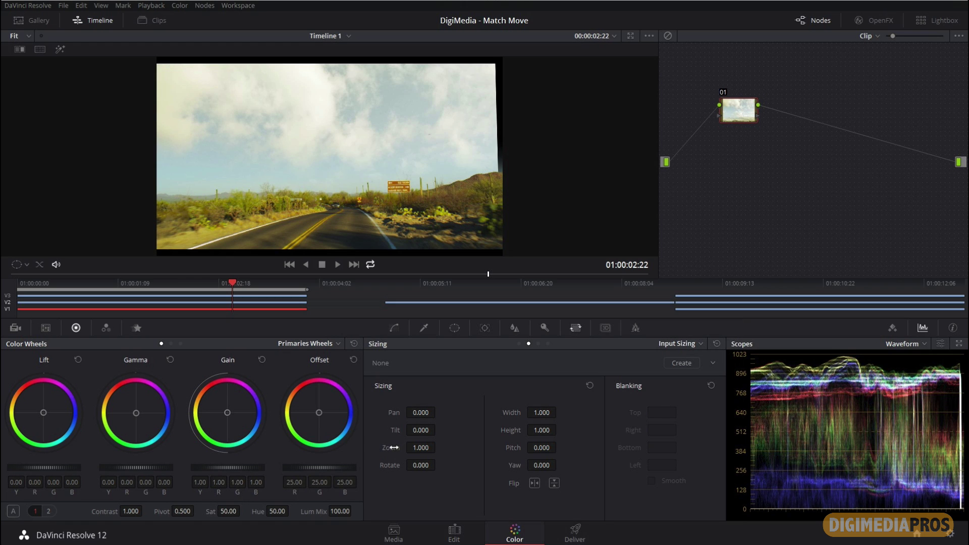
left_click_drag(396, 448, 438, 446)
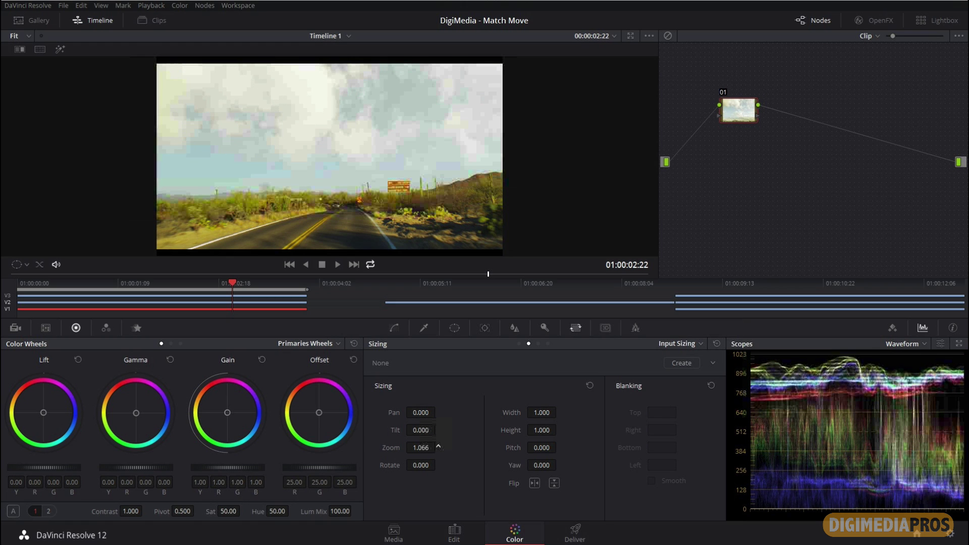
left_click(280, 283)
left_click_drag(257, 289, 6, 297)
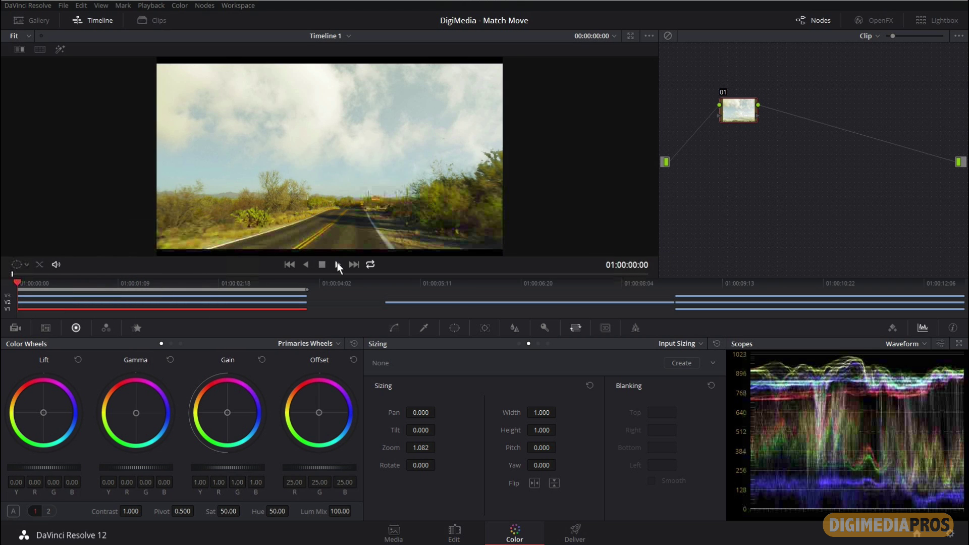
left_click(337, 264)
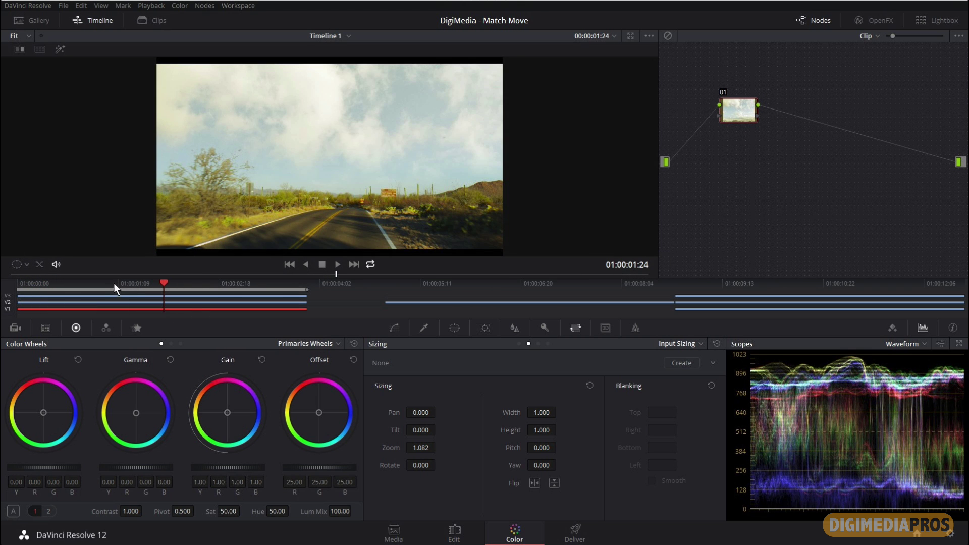
left_click_drag(114, 283, 2, 290)
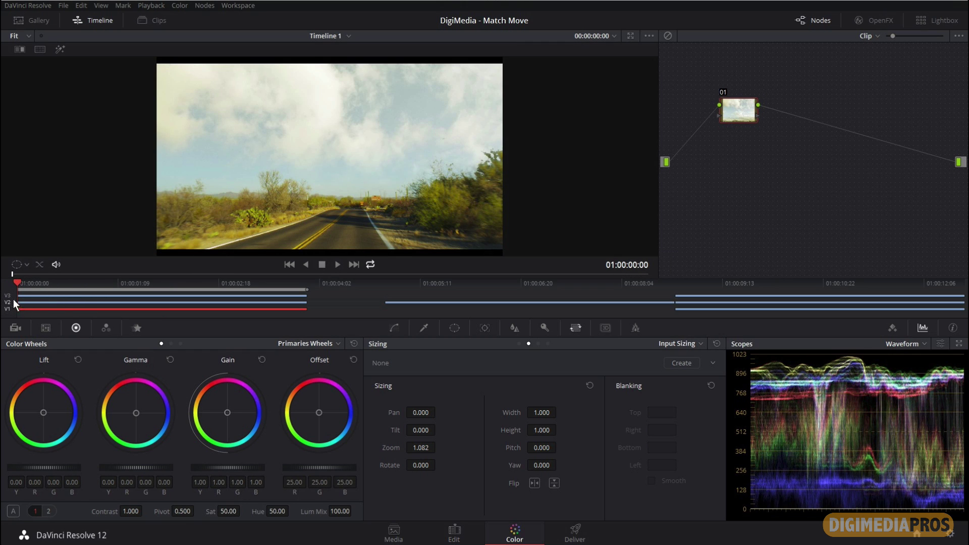
Enable the lens flare clip on Video 3 and return the playhead to the start of the timeline
left_click(40, 294)
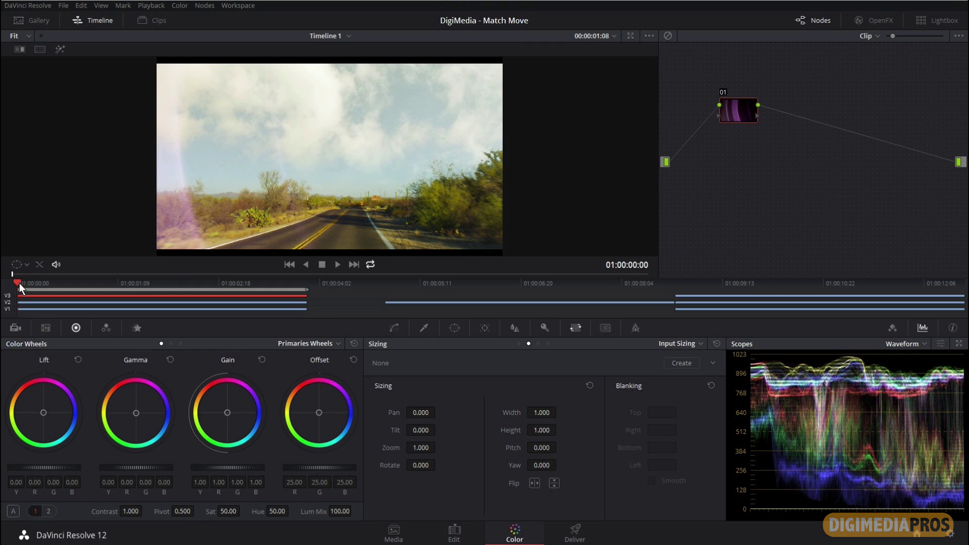
left_click_drag(78, 282, 5, 281)
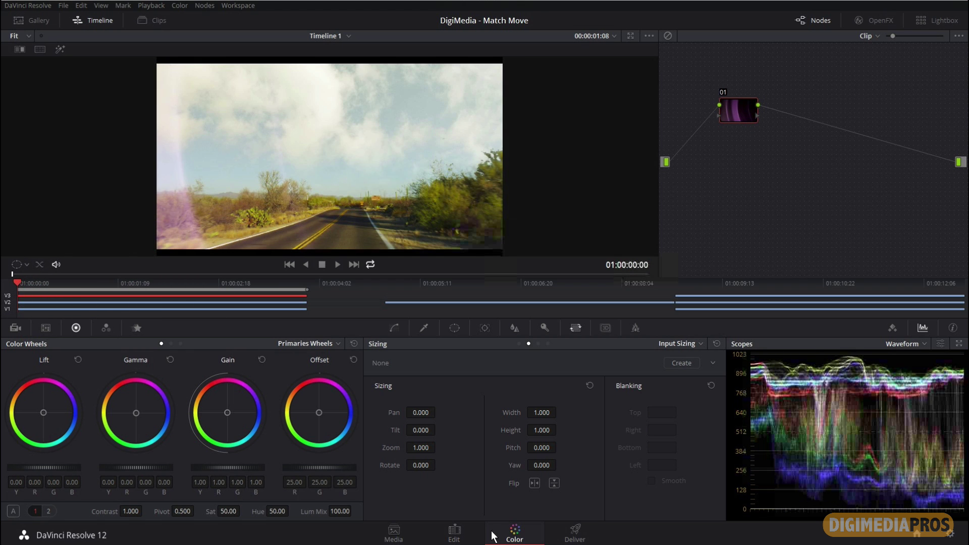
Open the RP_Flare 02.mp4 source clip in the Edit page and scrub it to compare with the flare on the timeline
left_click(455, 533)
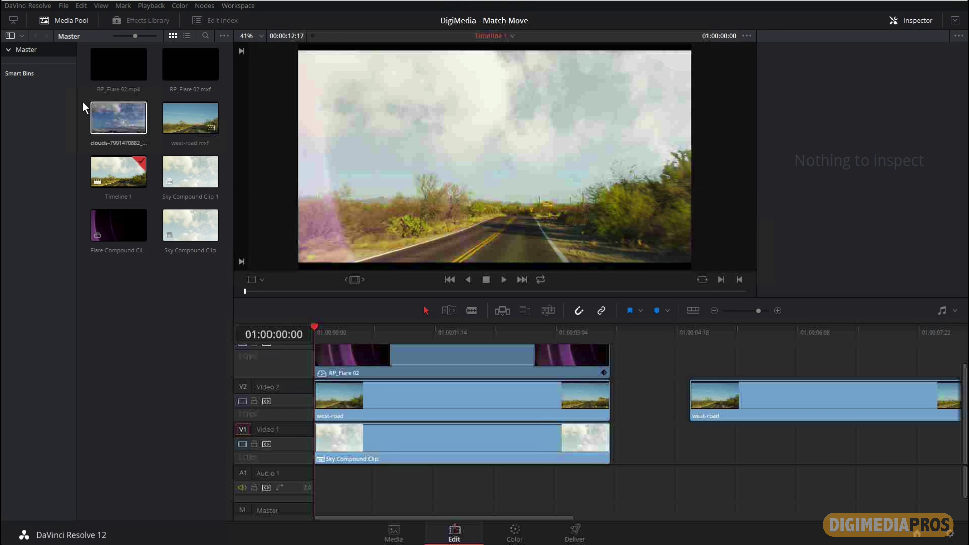
double_click(123, 64)
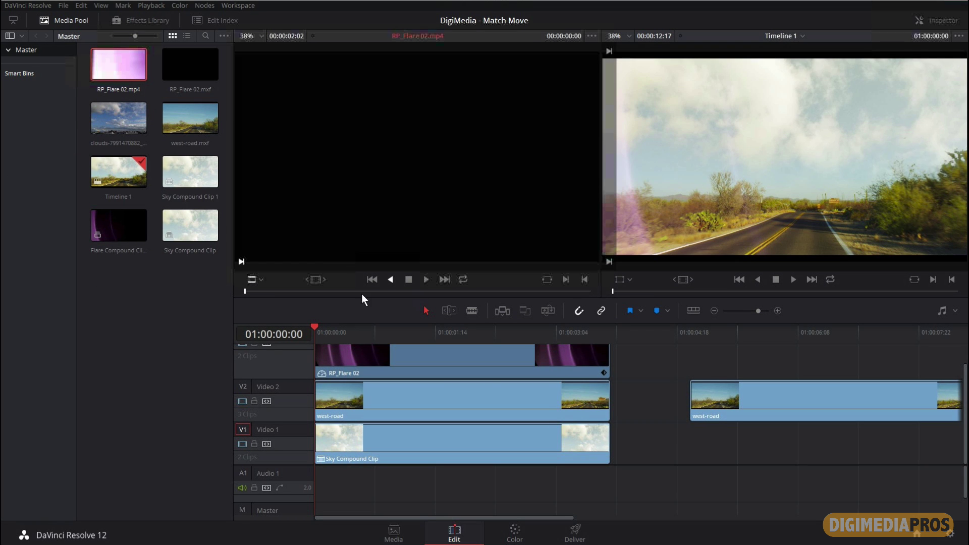
left_click_drag(306, 290, 267, 301)
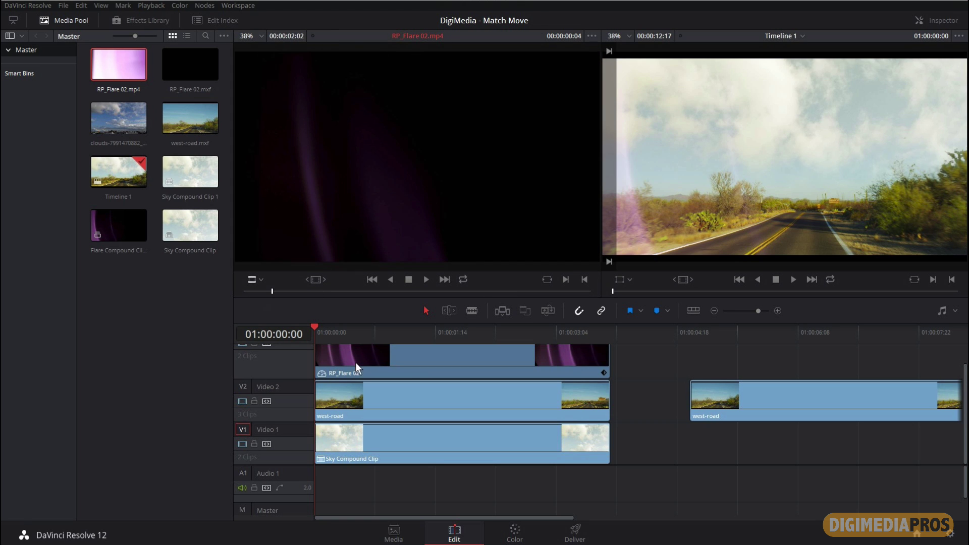
left_click_drag(325, 332, 313, 333)
left_click_drag(280, 292, 289, 292)
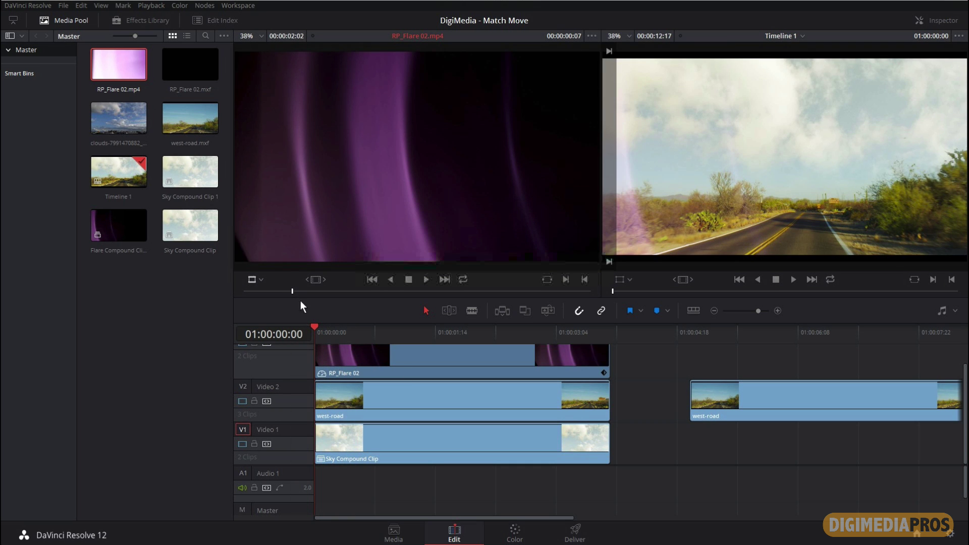
mouse_move(323, 330)
left_mouse_down()
mouse_move(489, 332)
mouse_move(309, 337)
left_mouse_up()
Turn the RP_Flare 02 clip above the road clip into a compound clip named Flare Compound Clip
right_click(414, 361)
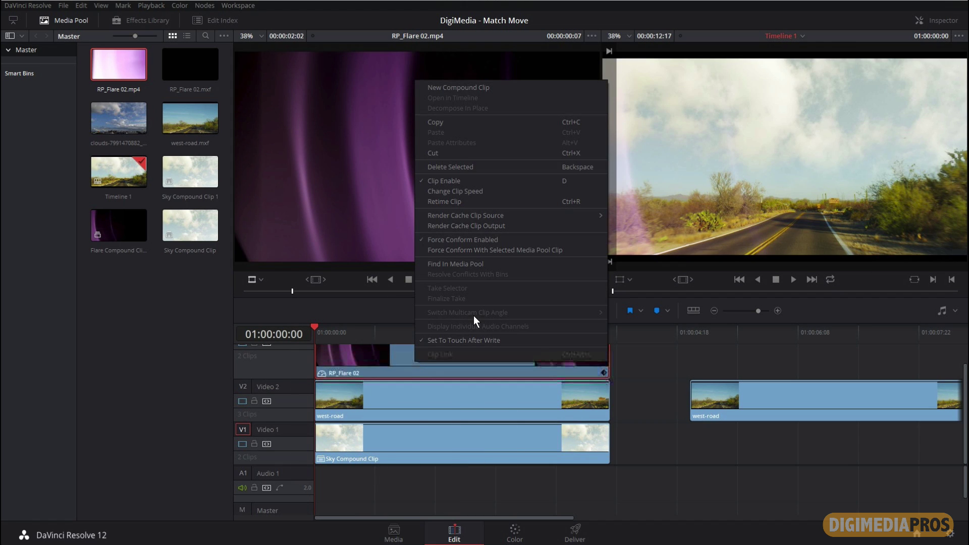
left_click(521, 89)
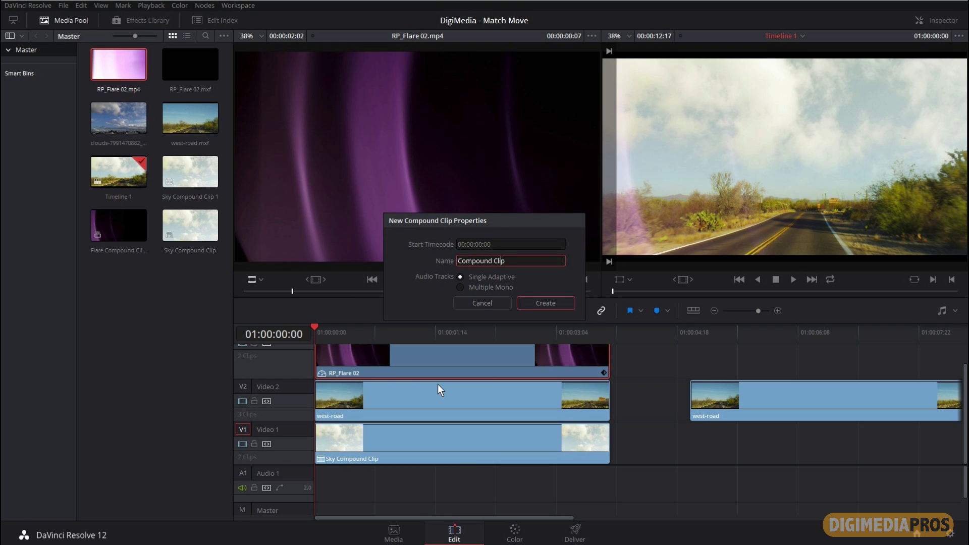
key("Home")
type("Flare")
left_click(553, 304)
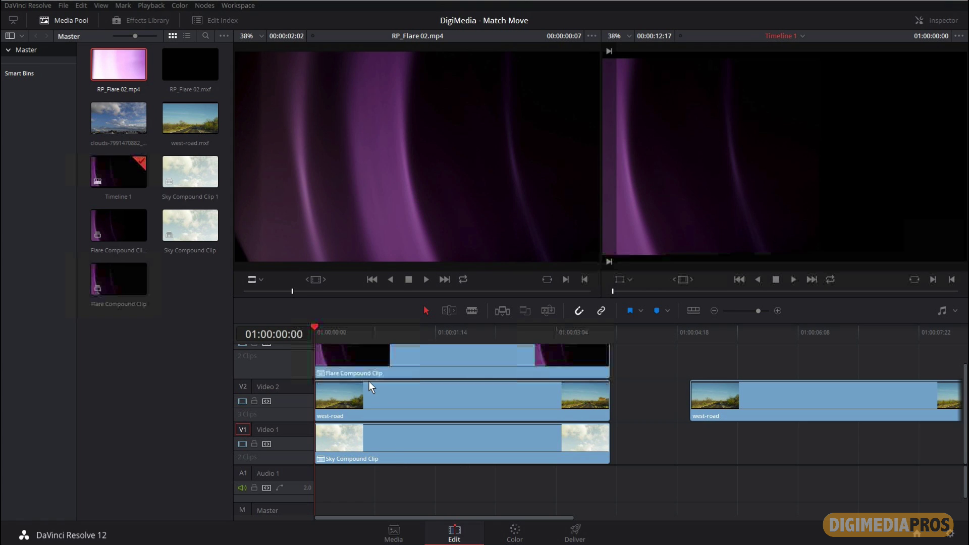
Set the composite mode of the Flare Compound Clip to Screen in the Inspector
left_click(935, 21)
left_click(468, 350)
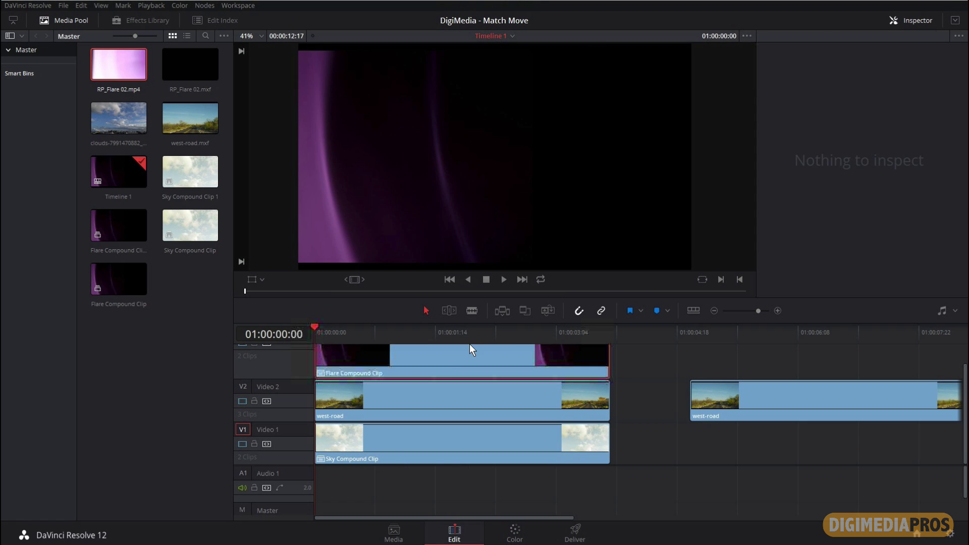
left_click(858, 76)
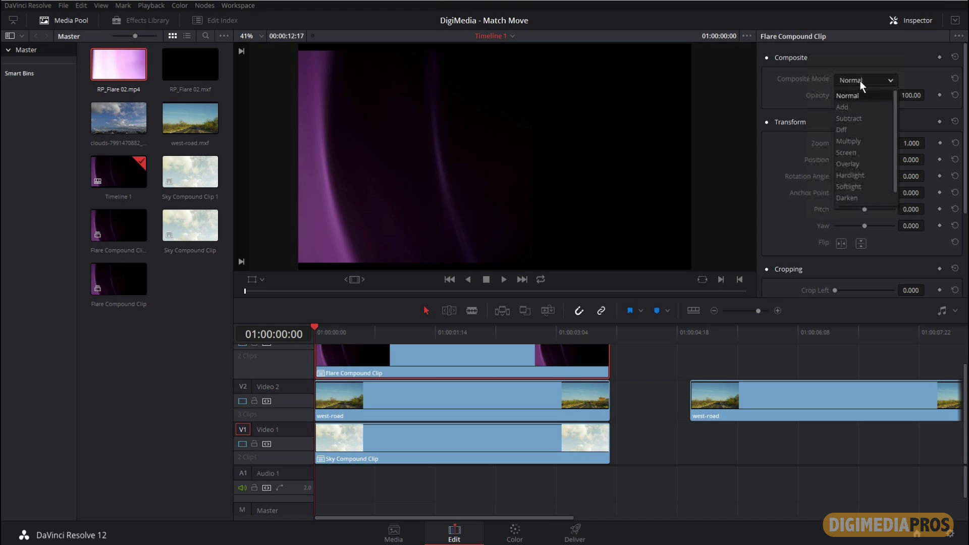
left_click(866, 152)
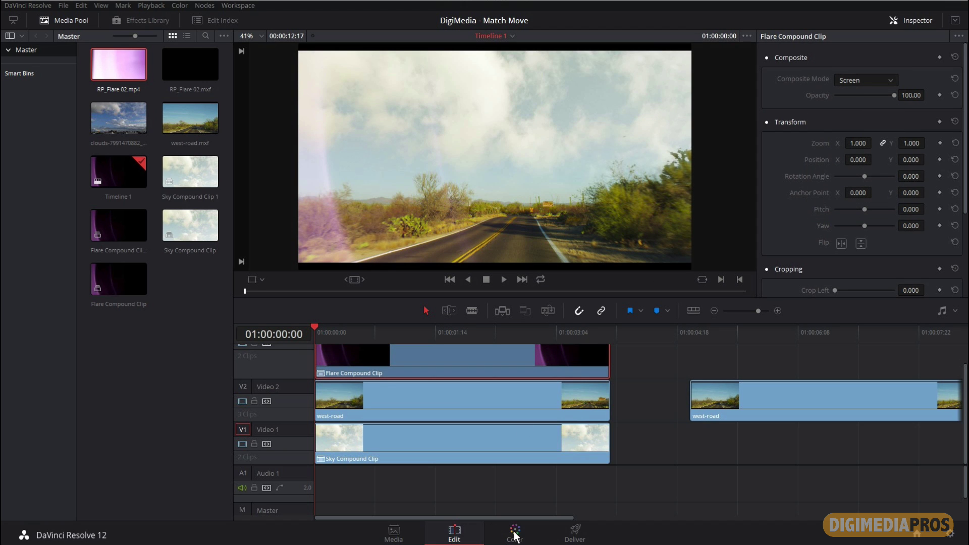
In the Color page, paste the copied track data into the stabilizer of the Flare Compound Clip
left_click(530, 535)
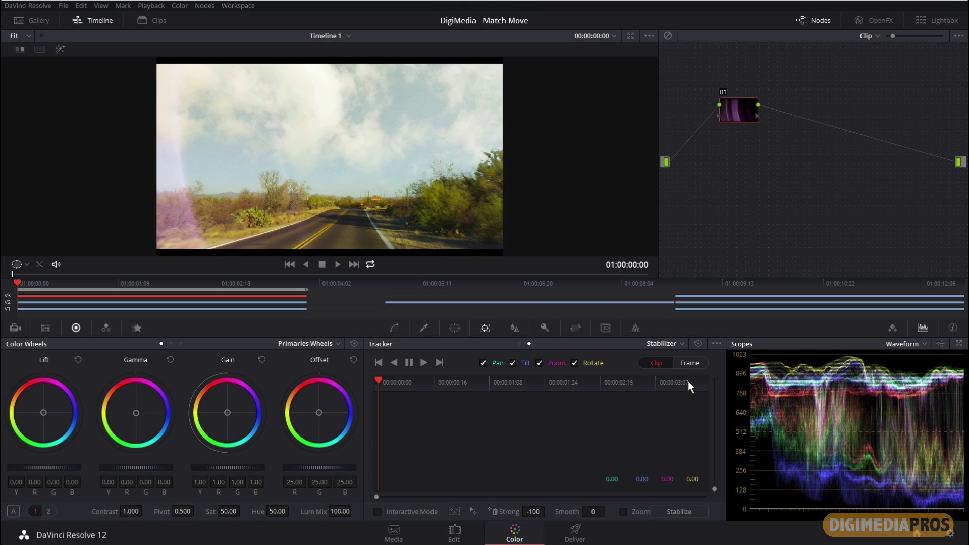
left_click(714, 343)
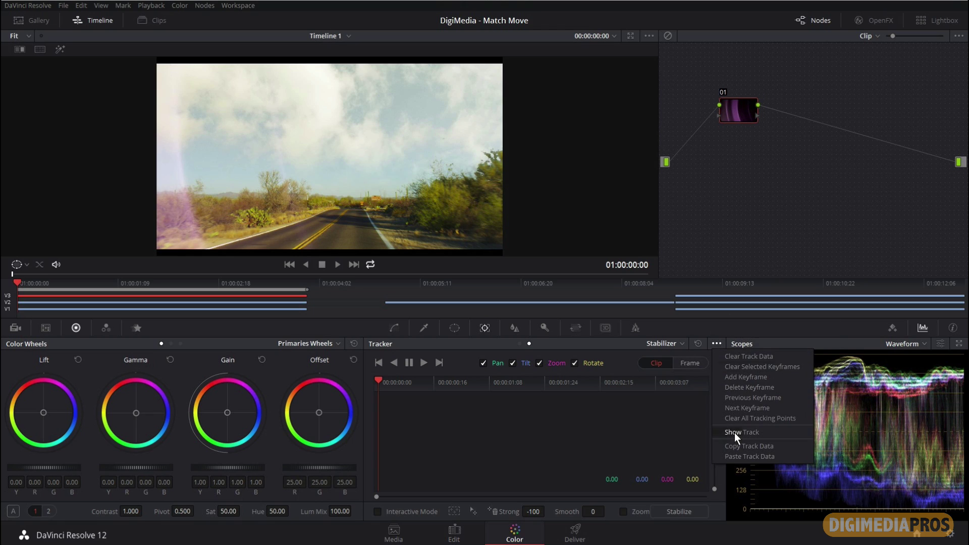
left_click(755, 457)
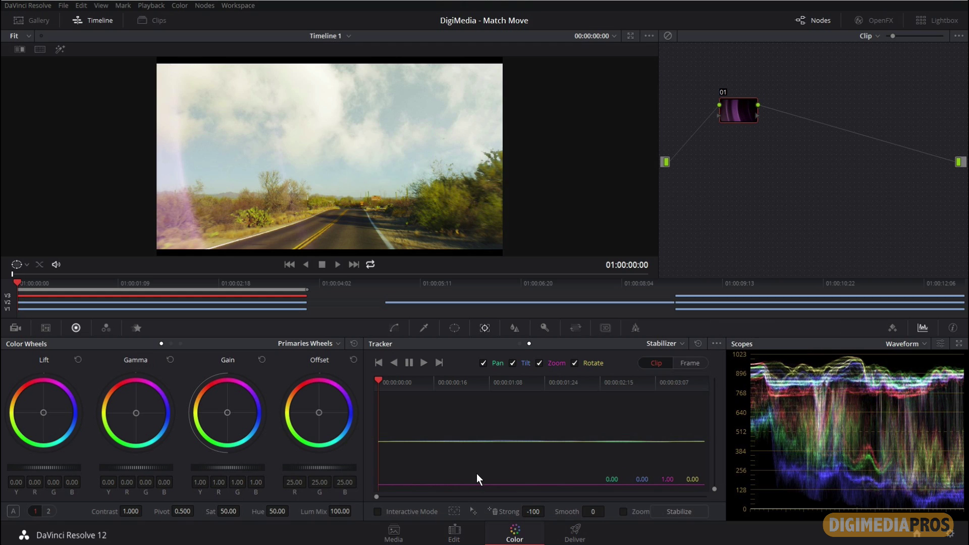
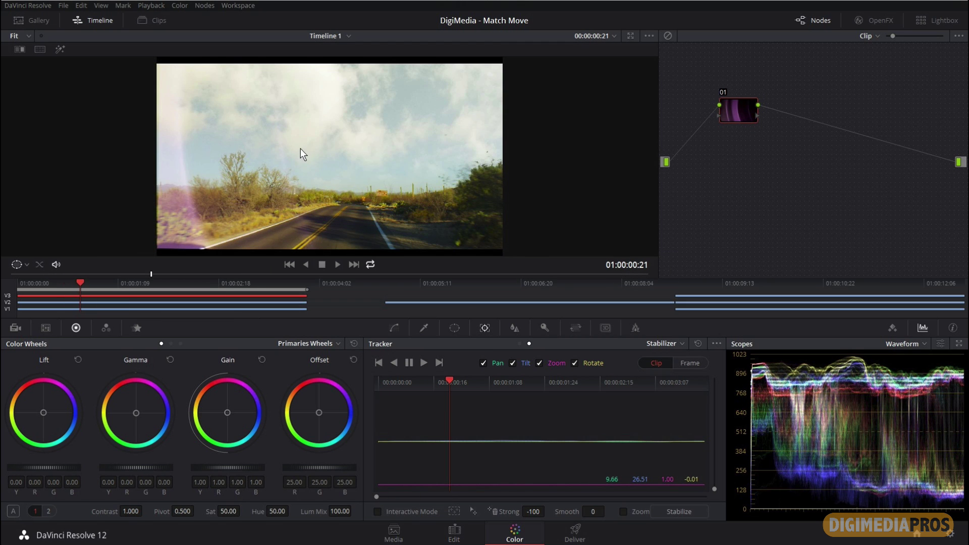
Set the stabilizer strength of the Flare Compound Clip to -80, stabilize again and scrub through the clip to check the motion
left_click(535, 511)
key("BackSpace")
key("BackSpace")
type("8")
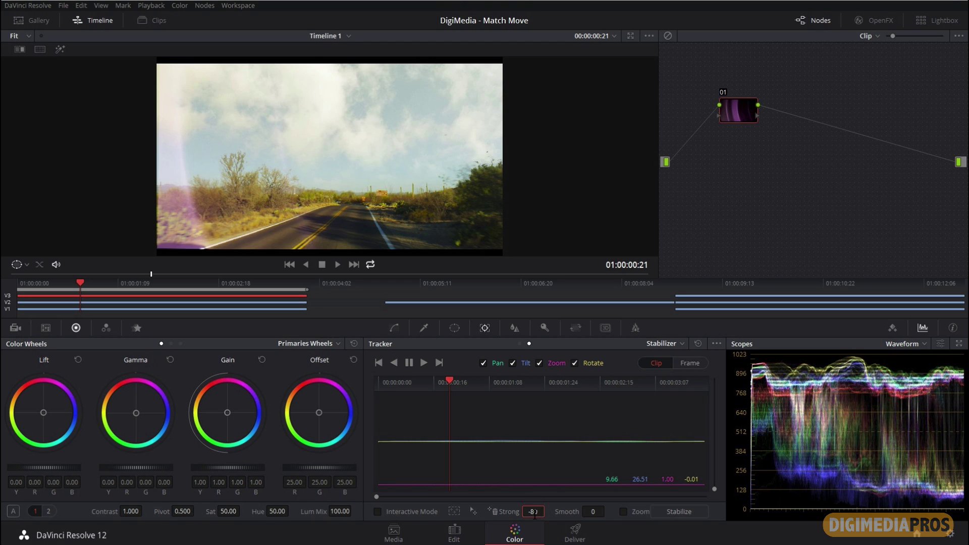
left_click(683, 511)
left_click_drag(76, 279, 113, 283)
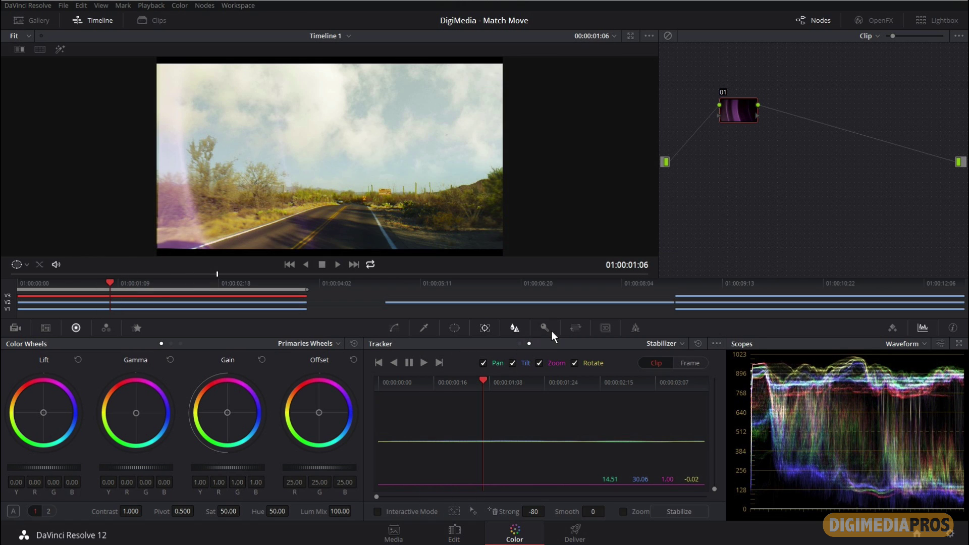
Set the Input Sizing zoom of the Flare Compound Clip to 1.028, checking its edges against playback and the first frame
left_click(575, 328)
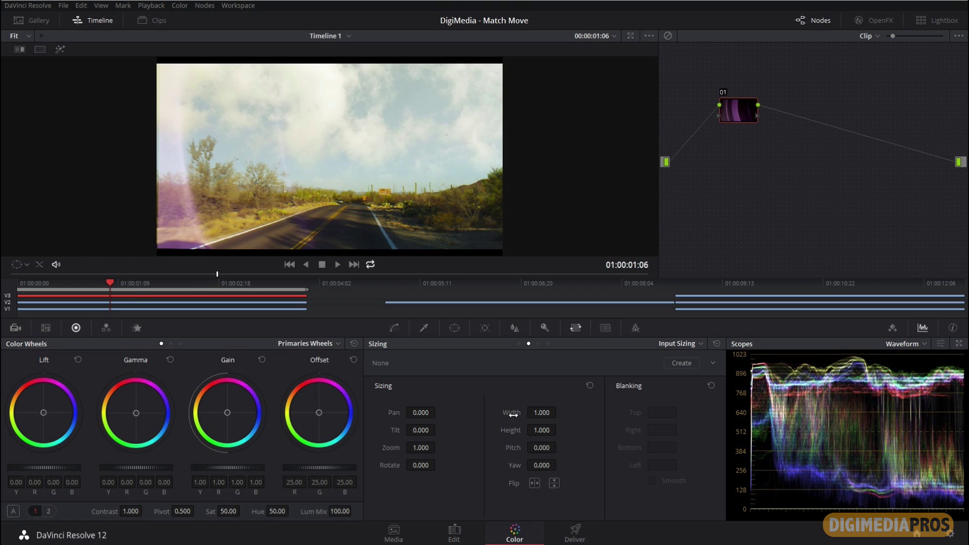
left_click_drag(396, 447, 438, 447)
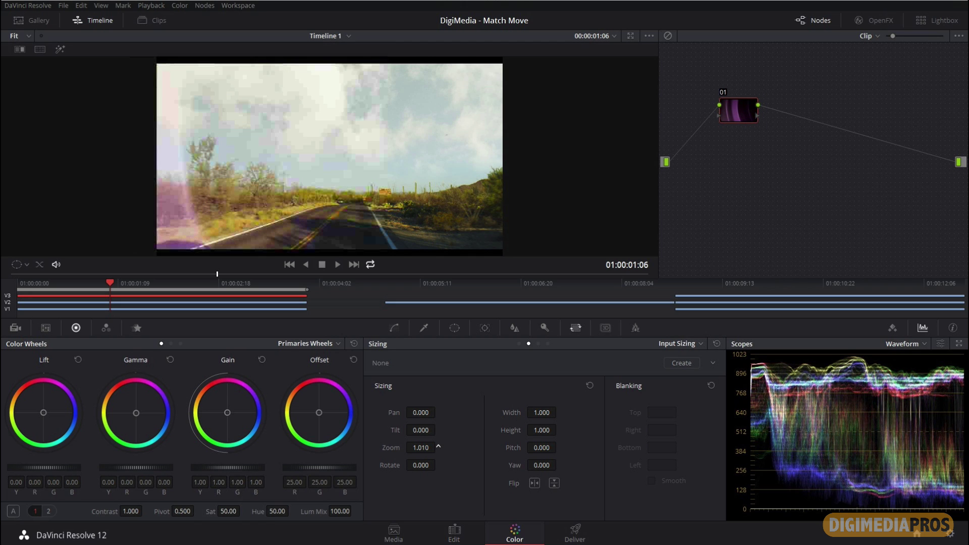
key("space")
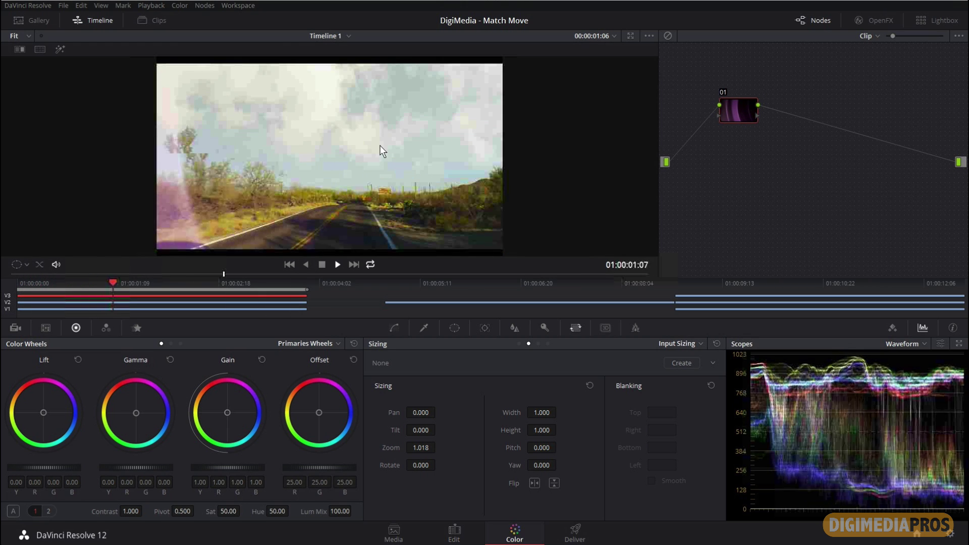
left_click(14, 284)
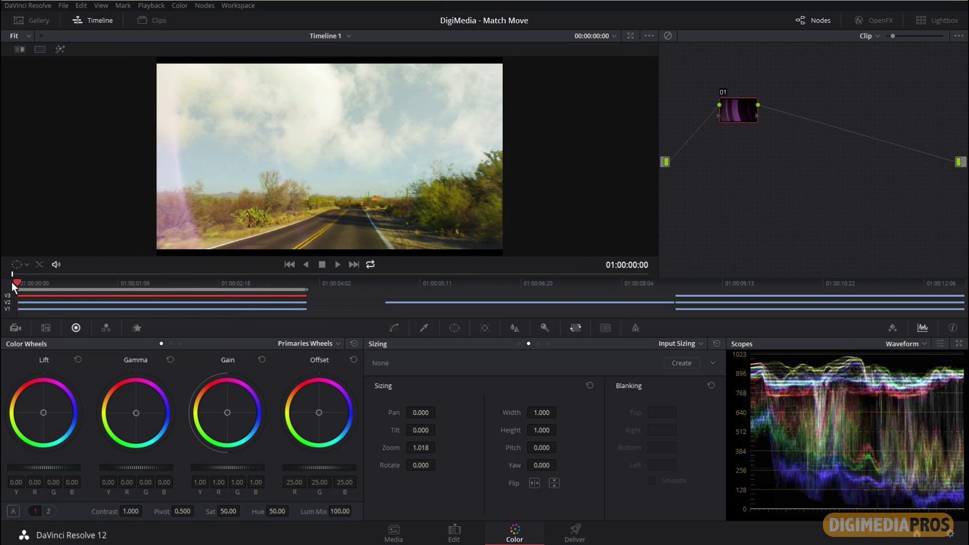
left_click_drag(88, 283, 15, 283)
left_click_drag(424, 447, 441, 448)
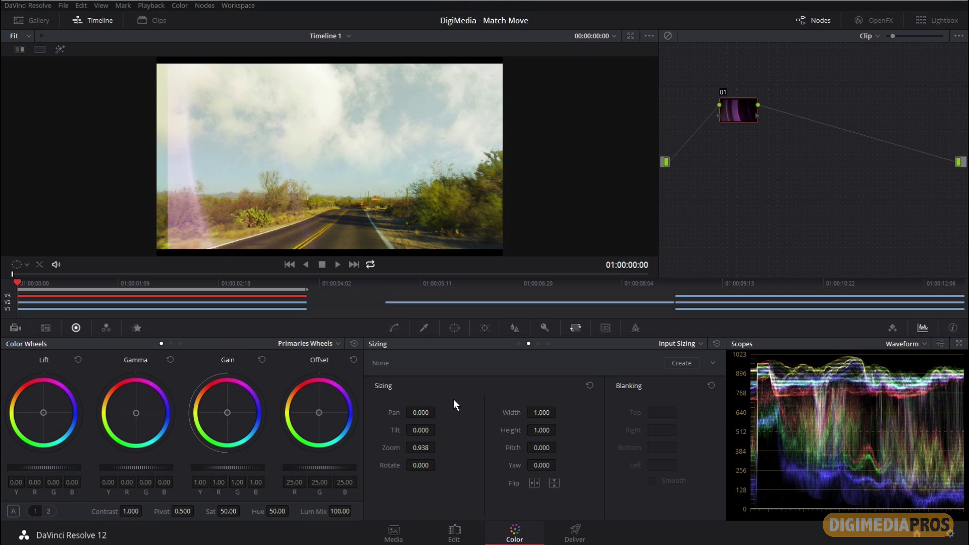
left_click_drag(435, 448, 440, 447)
At about 01:00:01:01, set the flare's Input Sizing pan to -92.500 and tilt to -7.000
left_click_drag(38, 282, 94, 280)
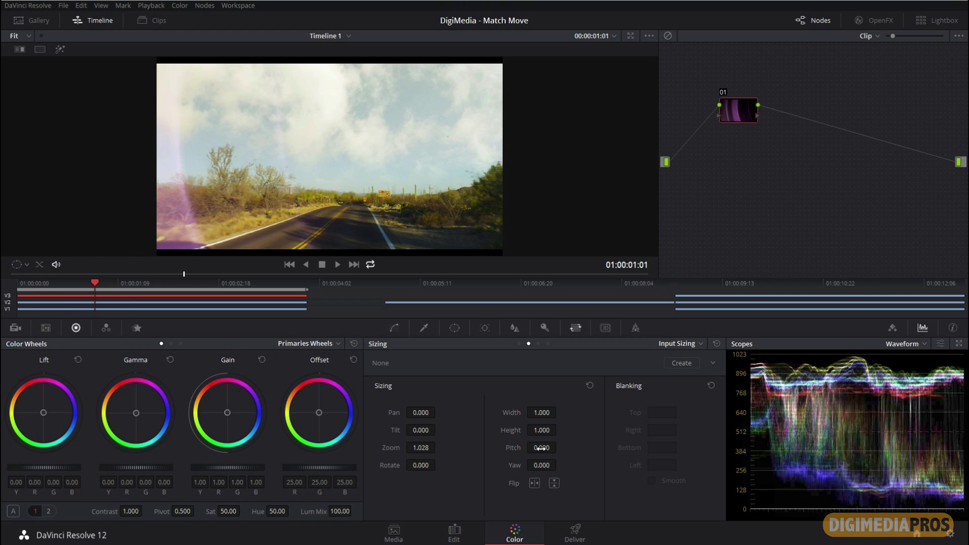
left_click_drag(424, 430, 462, 413)
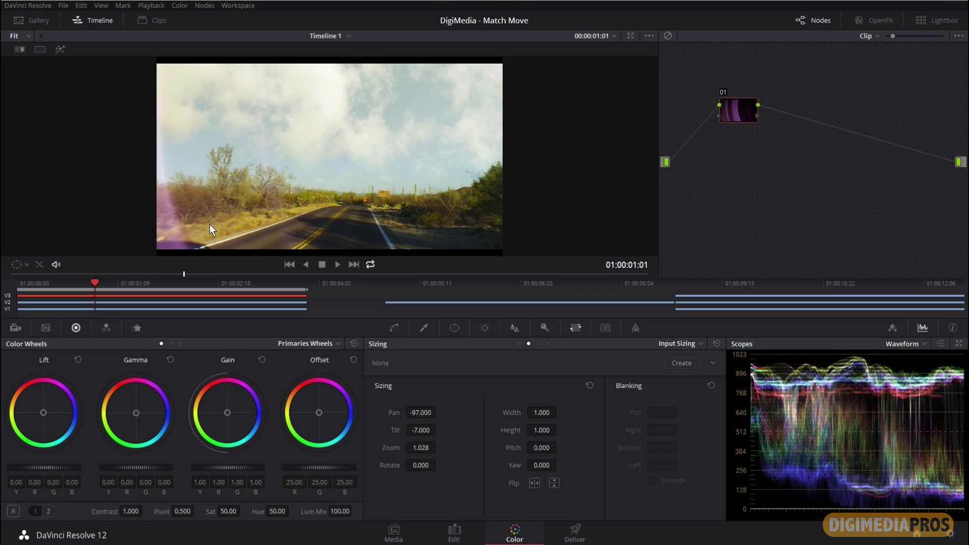
left_click_drag(424, 412, 432, 412)
In the Edit page, keyframe the Flare Compound Clip's opacity at the first frame and lower the opacity to 92.37
left_click(454, 534)
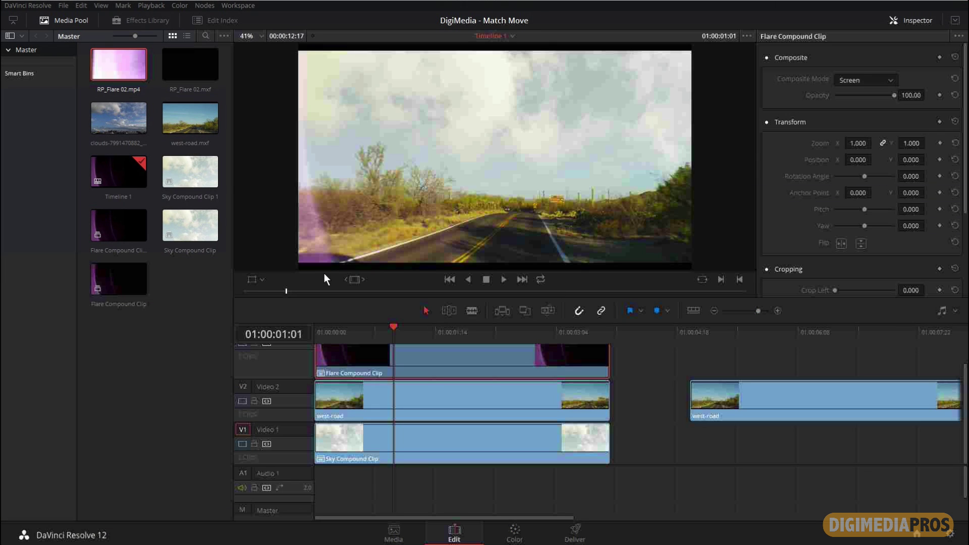
left_click(367, 329)
key("Home")
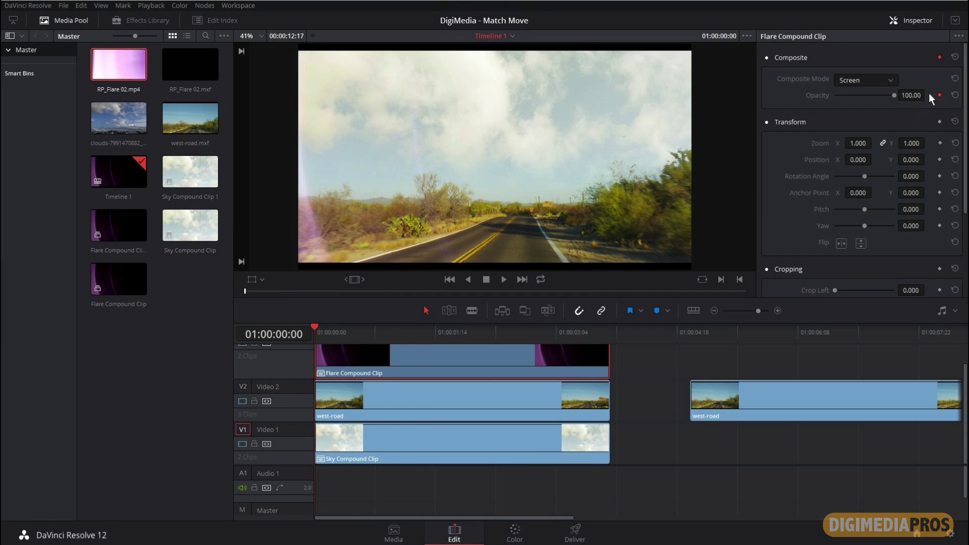
left_click_drag(892, 98, 885, 97)
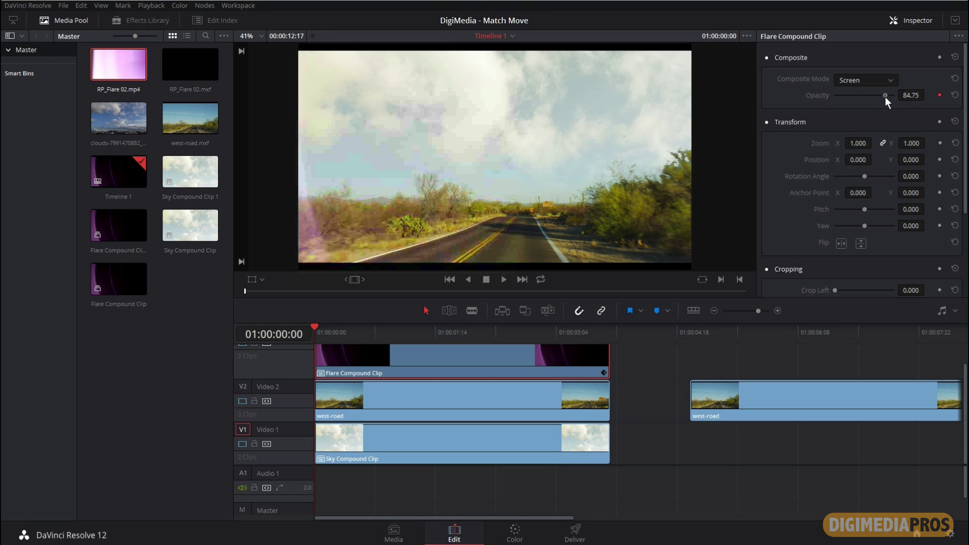
key("space")
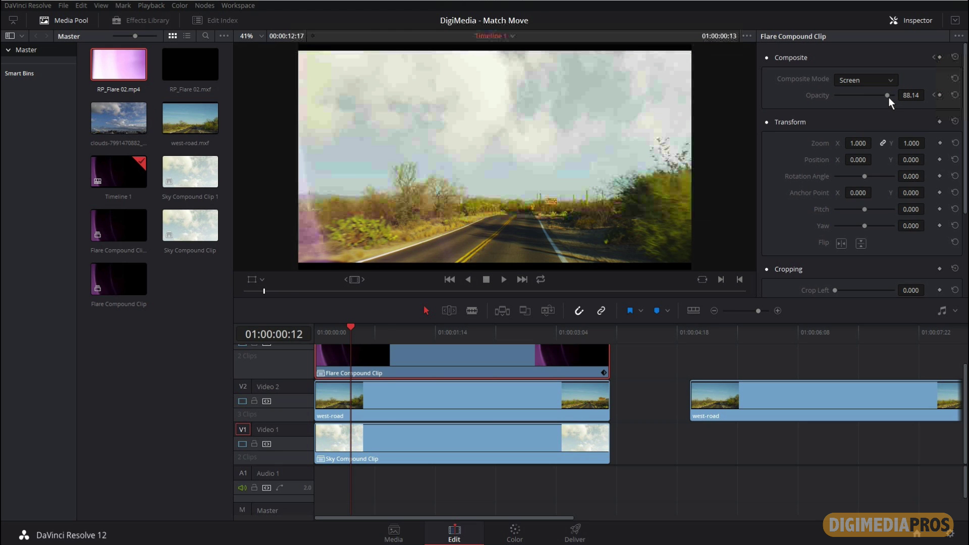
mouse_move(887, 95)
left_mouse_down()
mouse_move(854, 96)
mouse_move(895, 92)
mouse_move(846, 98)
mouse_move(892, 95)
left_mouse_up()
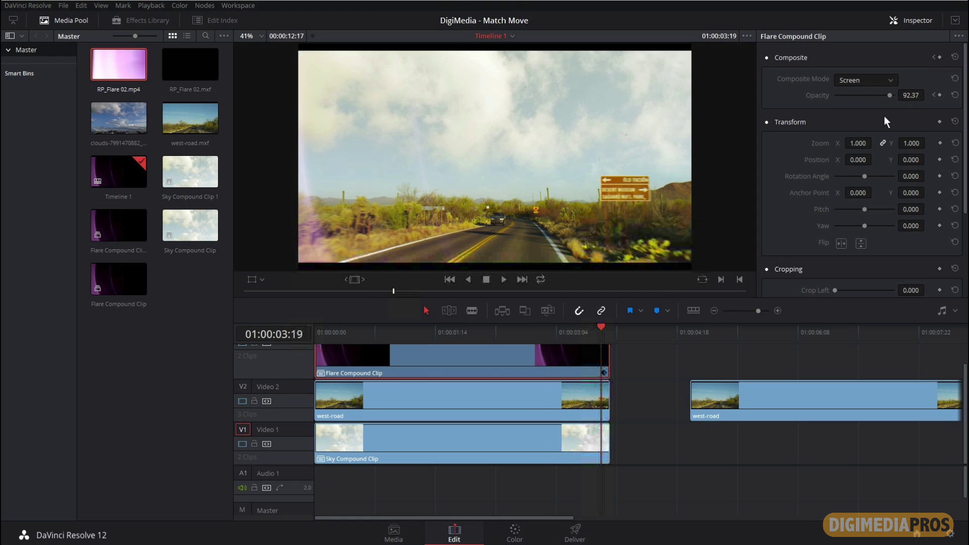
Play the finished composite in the Color page, comparing it with grades bypassed and restored, and scrub back to the first frame
left_click(455, 339)
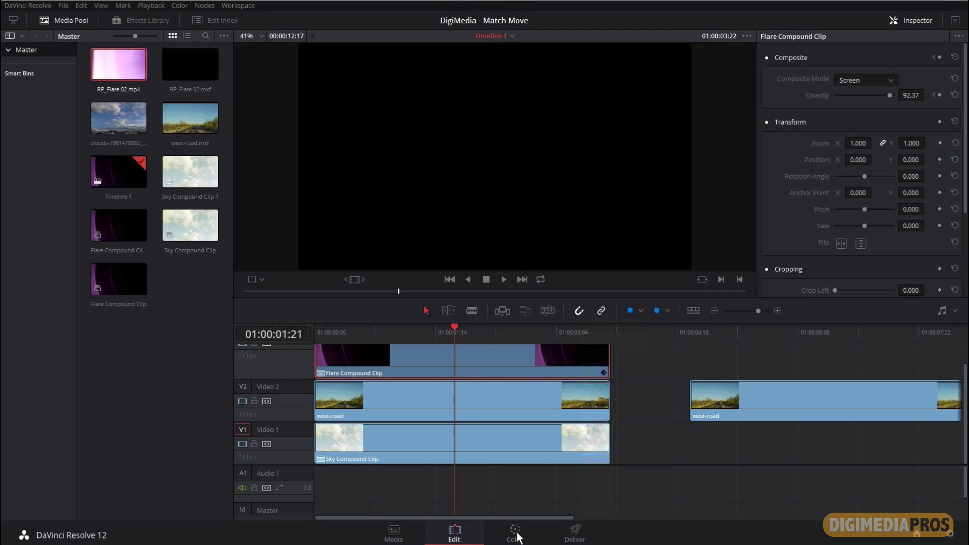
left_click(514, 530)
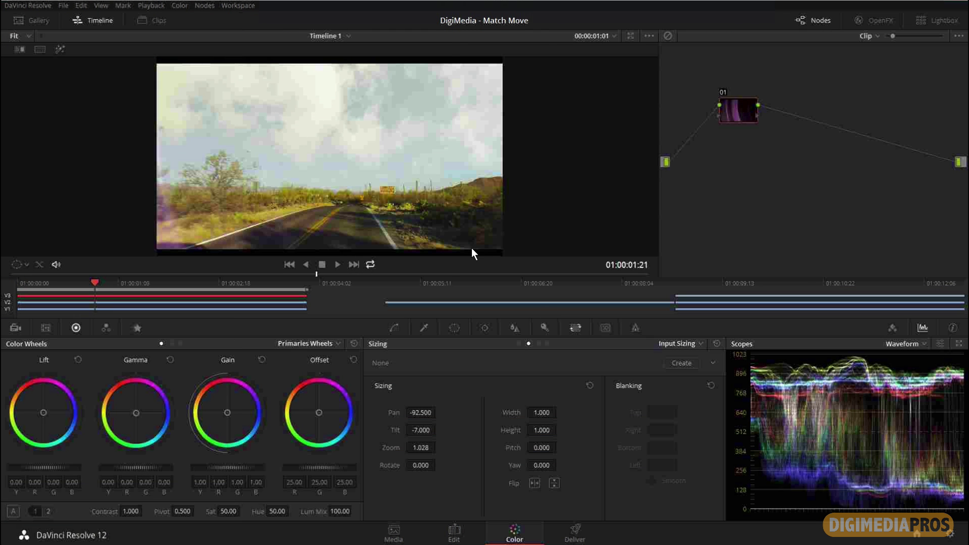
left_click(339, 265)
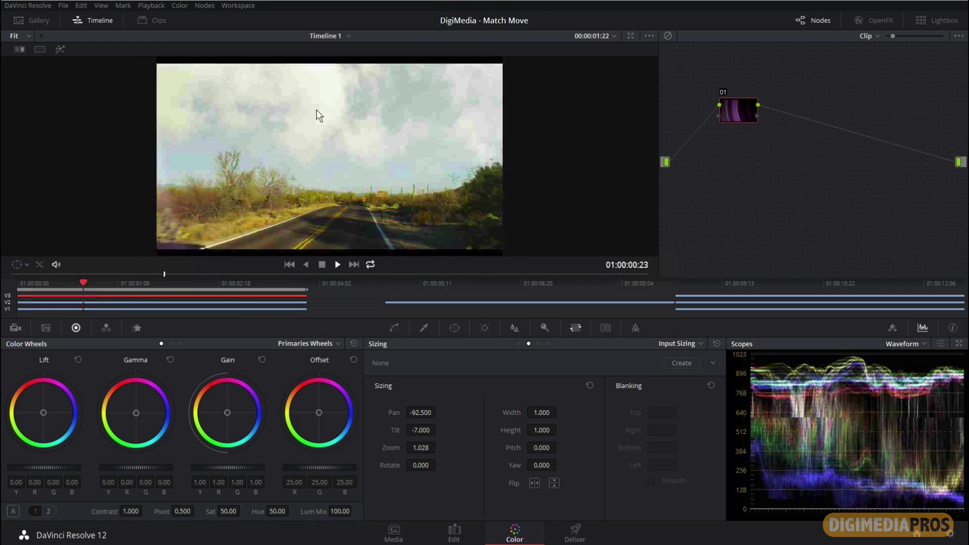
key("shift+d")
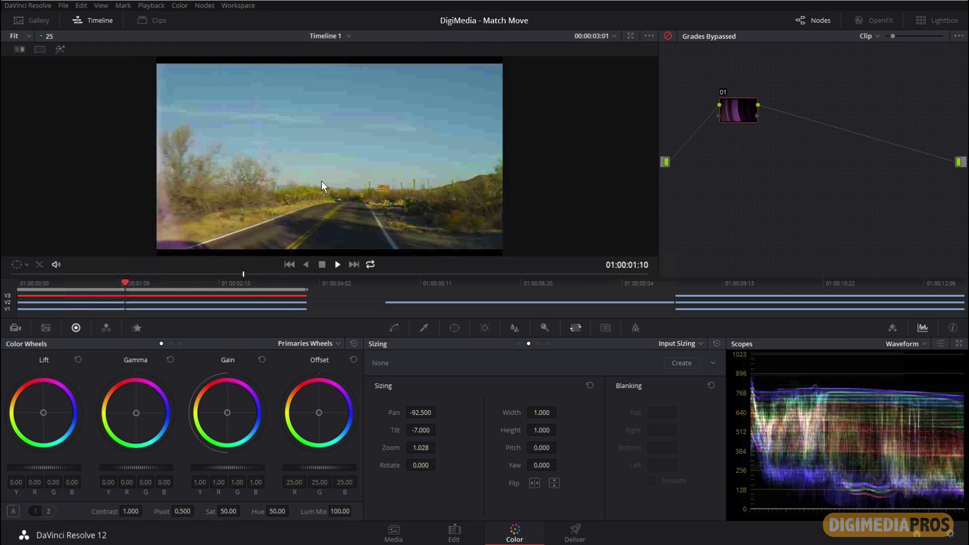
key("shift+d")
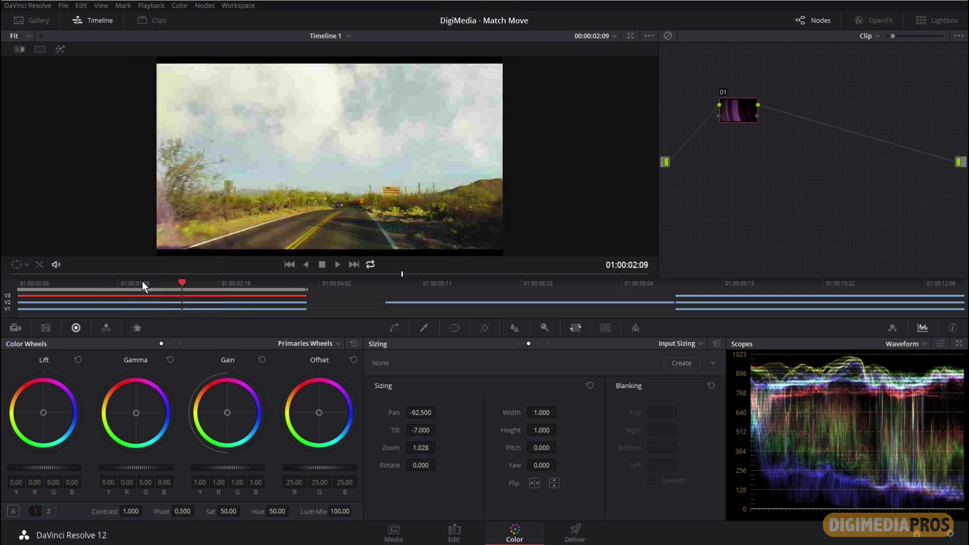
left_click(94, 281)
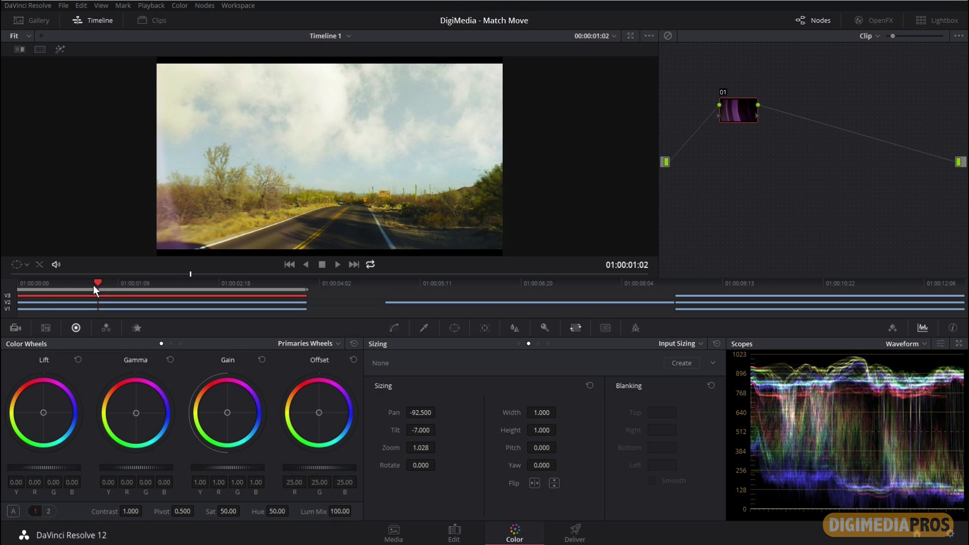
left_click_drag(65, 279, 17, 280)
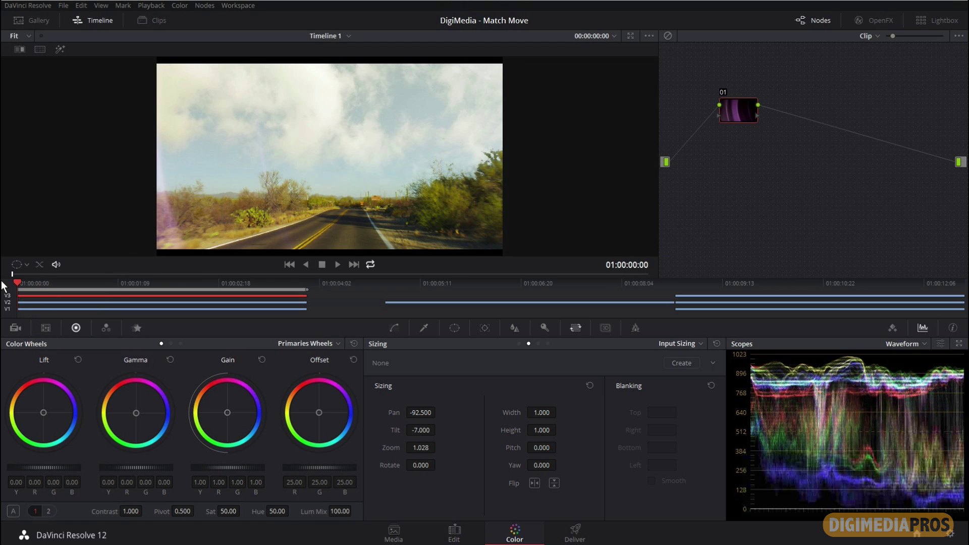